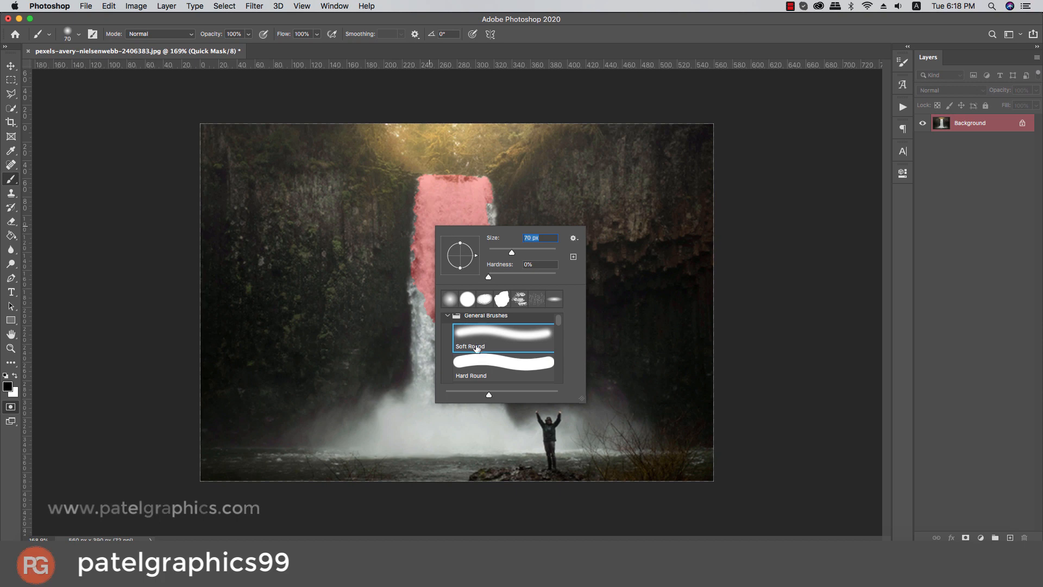
- Paint the lower left edge of the waterfall into the Quick Mask with a 25 px soft round brush
{"action": "left_click", "coordinate": [444, 203]}
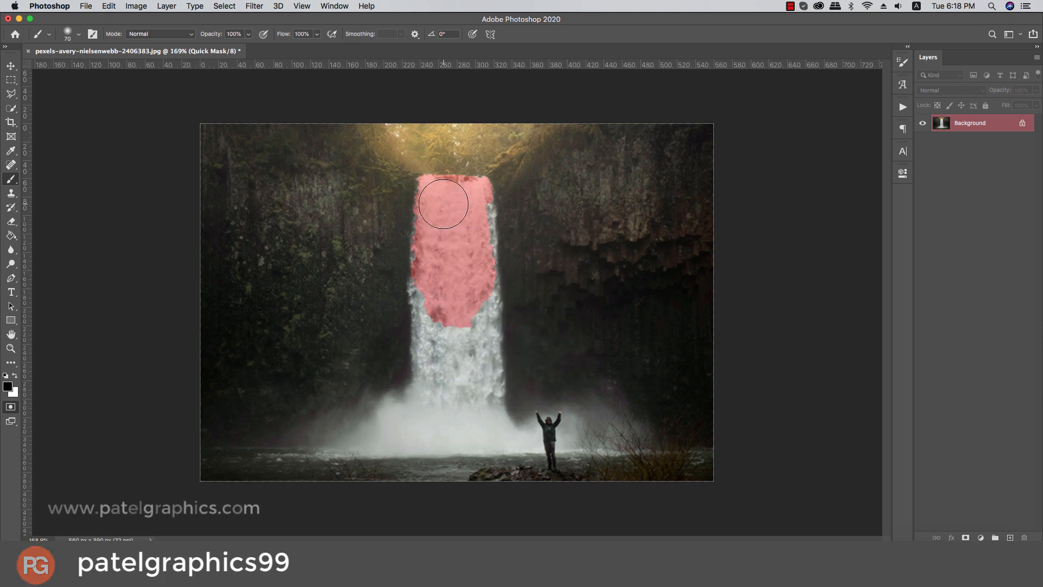
{"action": "key", "text": "bracketleft"}
{"action": "key", "text": "bracketleft"}
{"action": "key", "text": "bracketleft"}
{"action": "key", "text": "bracketleft"}
{"action": "key", "text": "bracketleft"}
{"action": "key", "text": "bracketleft"}
{"action": "key", "text": "bracketleft"}
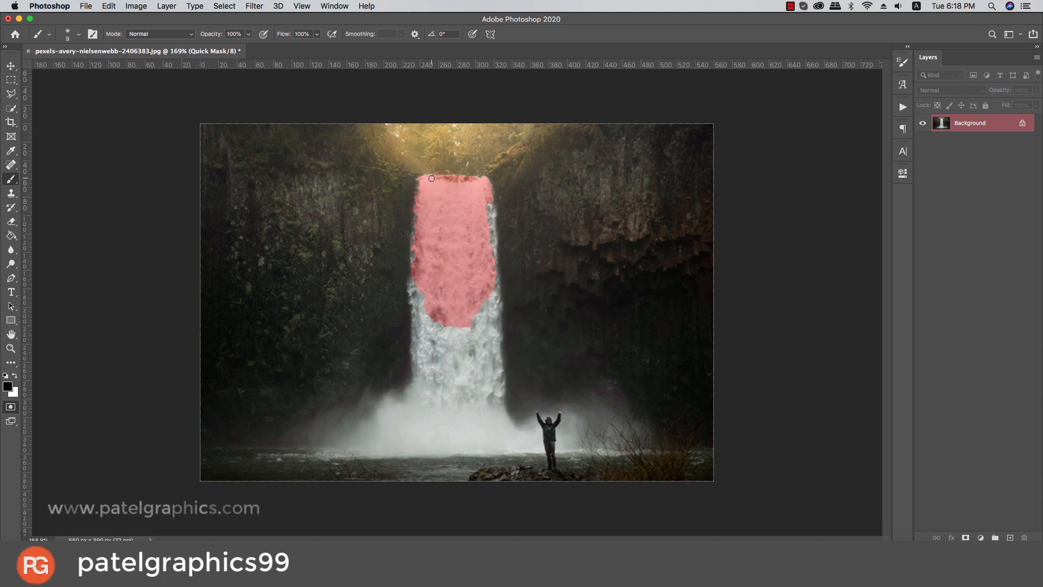
{"action": "key", "text": "bracketright"}
{"action": "key", "text": "bracketright"}
{"action": "key", "text": "bracketright"}
{"action": "key", "text": "bracketright"}
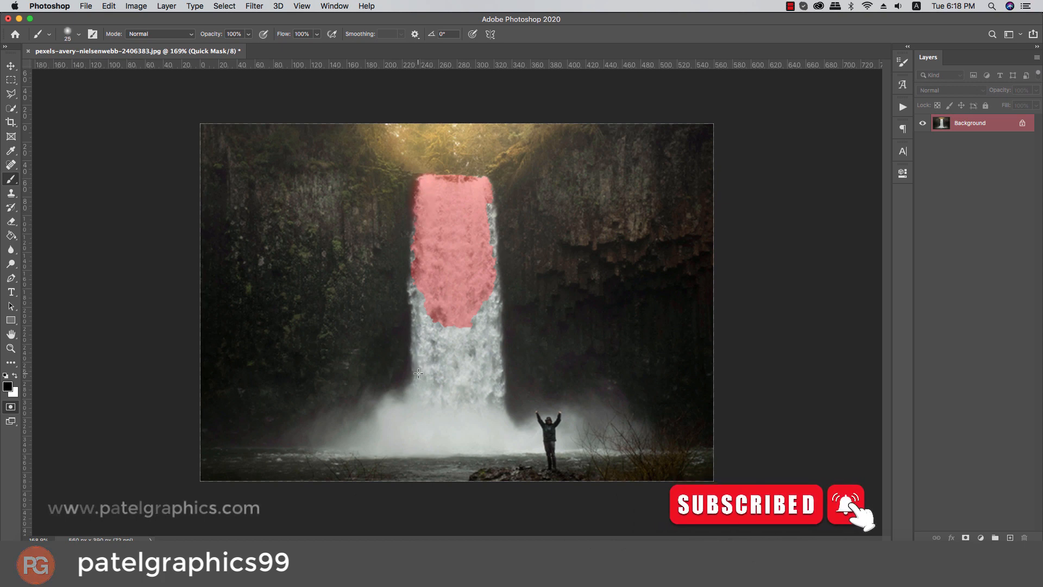
{"action": "left_click_drag", "start_coordinate": [418, 291], "coordinate": [417, 382]}
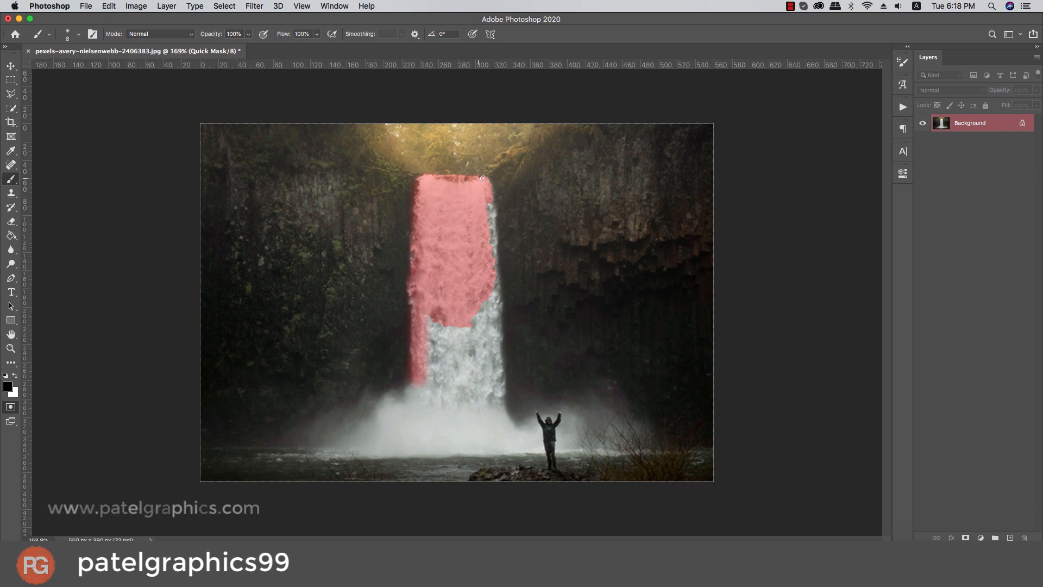
- Paint the waterfall's right edge into the Quick Mask from the crest to the base with a 25 px brush
{"action": "key", "text": "bracketright"}
{"action": "key", "text": "bracketright"}
{"action": "left_click_drag", "start_coordinate": [484, 184], "coordinate": [502, 421]}
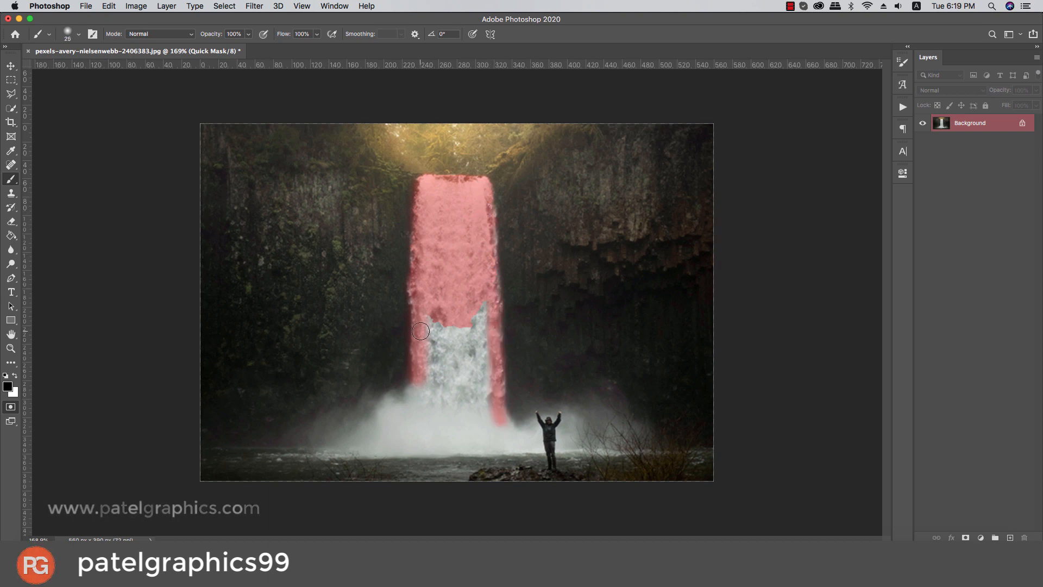
- Fill the unmasked lower middle and base of the waterfall in the Quick Mask using a larger soft brush
{"action": "key", "text": "bracketright"}
{"action": "key", "text": "bracketright"}
{"action": "key", "text": "bracketright"}
{"action": "key", "text": "bracketright"}
{"action": "key", "text": "bracketright"}
{"action": "mouse_move", "coordinate": [443, 320]}
{"action": "left_mouse_down"}
{"action": "mouse_move", "coordinate": [446, 412]}
{"action": "mouse_move", "coordinate": [434, 380]}
{"action": "mouse_move", "coordinate": [435, 403]}
{"action": "mouse_move", "coordinate": [445, 417]}
{"action": "mouse_move", "coordinate": [455, 334]}
{"action": "mouse_move", "coordinate": [459, 393]}
{"action": "mouse_move", "coordinate": [460, 304]}
{"action": "mouse_move", "coordinate": [473, 410]}
{"action": "mouse_move", "coordinate": [415, 419]}
{"action": "mouse_move", "coordinate": [484, 425]}
{"action": "mouse_move", "coordinate": [417, 430]}
{"action": "left_mouse_up"}
{"action": "key", "text": "bracketleft"}
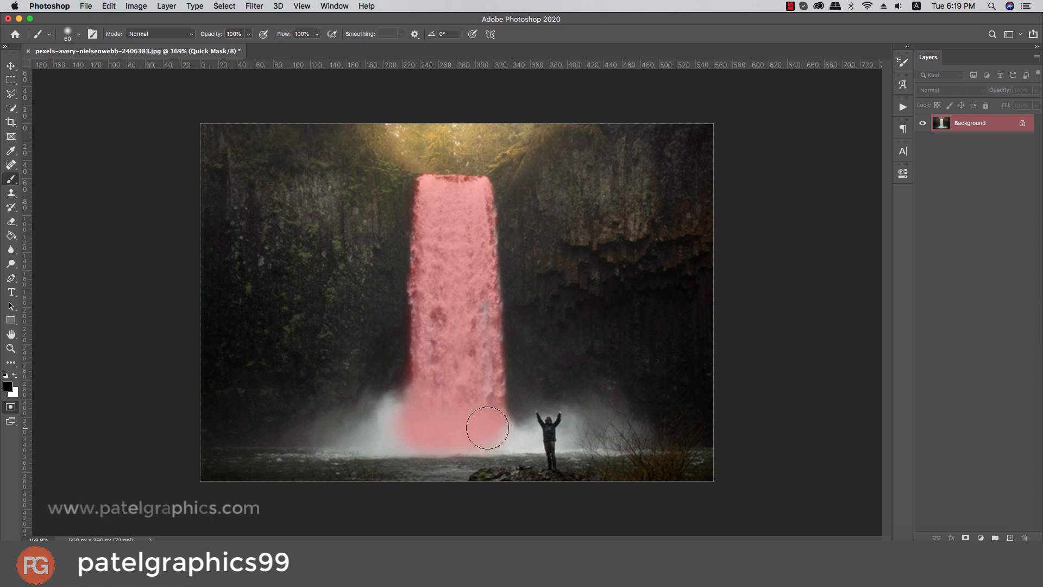
- Turn the waterfall mask into a selection and copy it to a new layer
{"action": "left_click", "coordinate": [11, 408]}
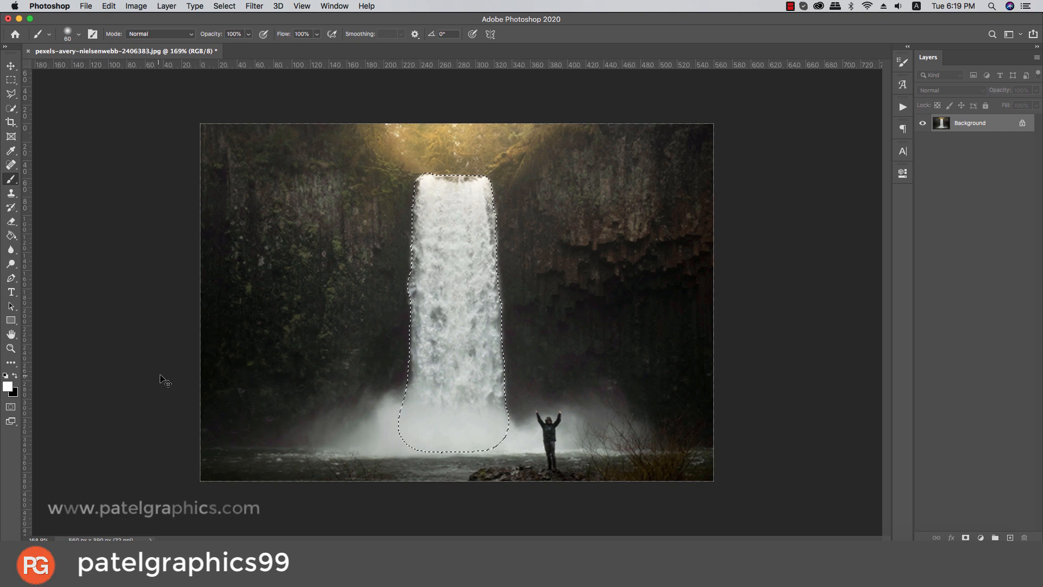
{"action": "key", "text": "super+c"}
{"action": "key", "text": "super+v"}
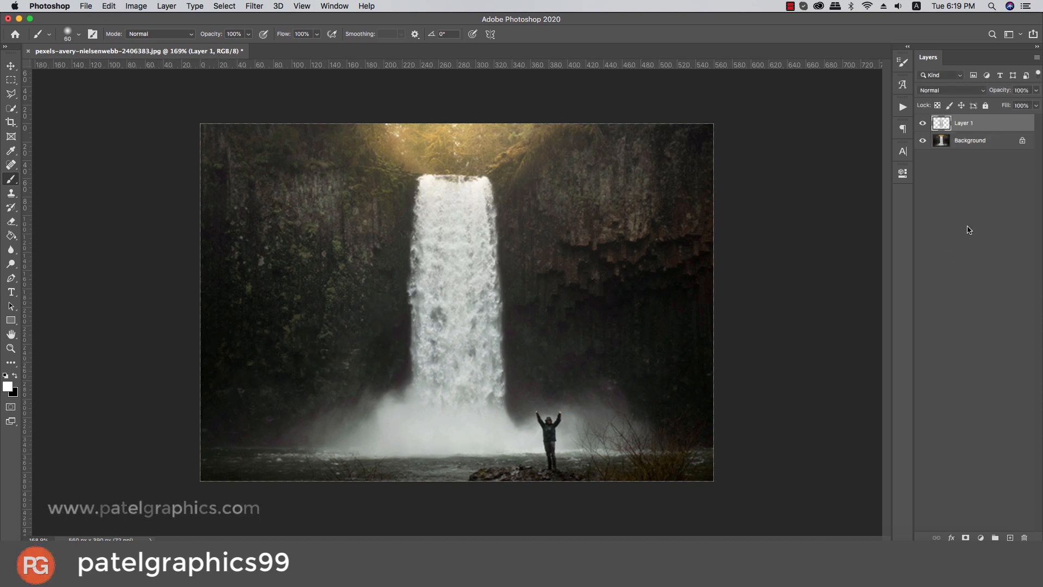
- Quick-select a patch of mist left of the waterfall's base on the Background layer and put it in Quick Mask for brushing
{"action": "left_click", "coordinate": [957, 141]}
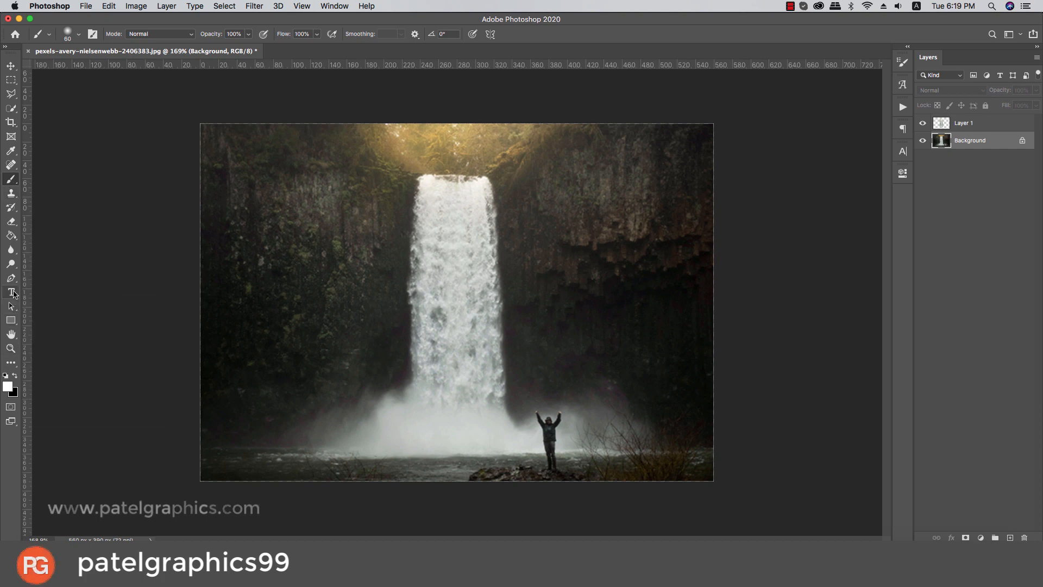
{"action": "key", "text": "w"}
{"action": "left_click_drag", "start_coordinate": [396, 428], "coordinate": [344, 434]}
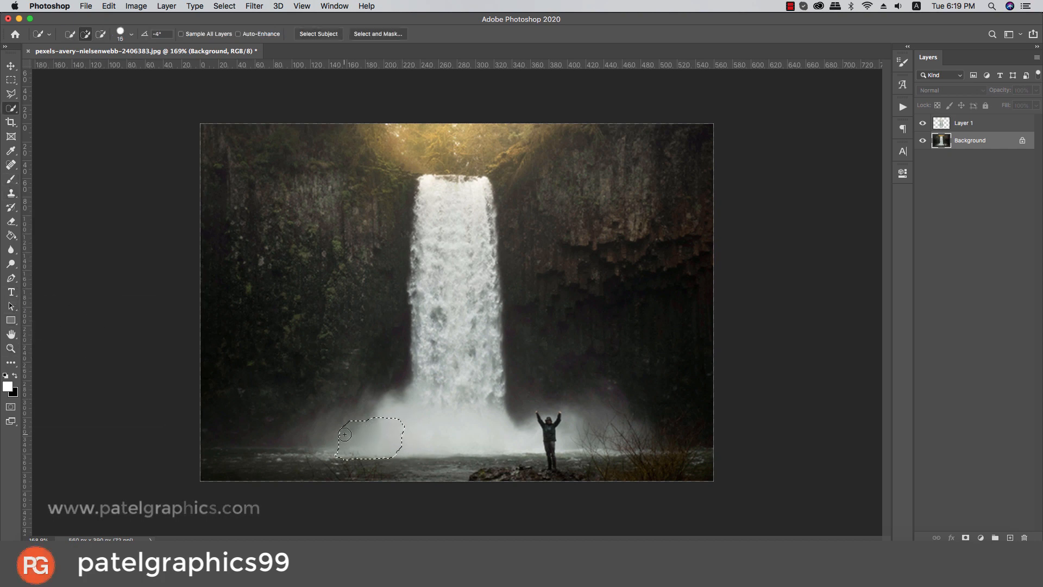
{"action": "left_click", "coordinate": [10, 407]}
{"action": "key", "text": "b"}
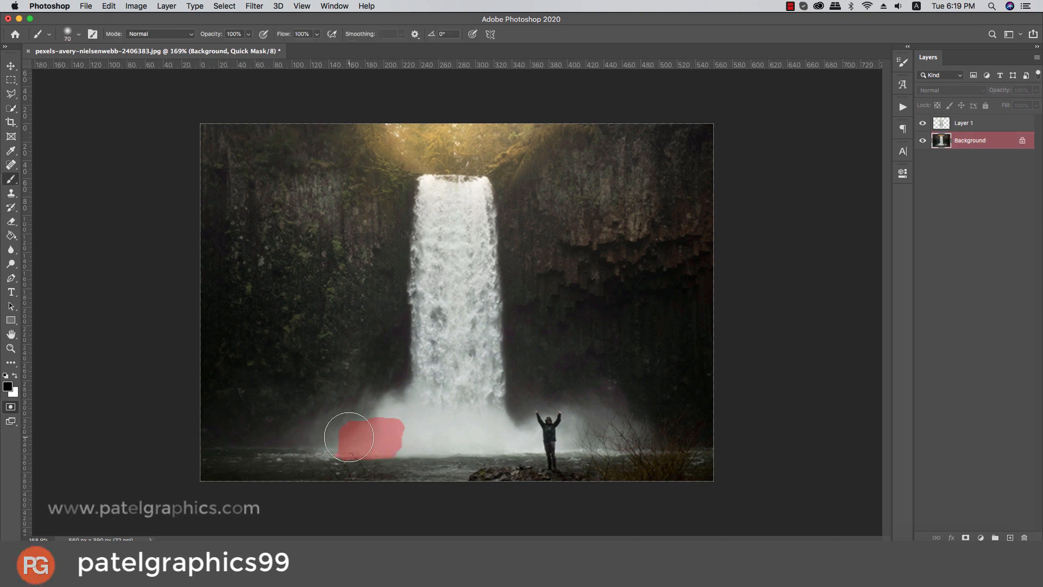
- Paint the mist left of the waterfall into the mask and erase the part spilling onto the water below
{"action": "mouse_move", "coordinate": [334, 429]}
{"action": "left_mouse_down"}
{"action": "mouse_move", "coordinate": [395, 423]}
{"action": "mouse_move", "coordinate": [207, 444]}
{"action": "left_mouse_up"}
{"action": "mouse_move", "coordinate": [361, 415]}
{"action": "left_mouse_down"}
{"action": "mouse_move", "coordinate": [416, 406]}
{"action": "mouse_move", "coordinate": [363, 442]}
{"action": "mouse_move", "coordinate": [275, 447]}
{"action": "left_mouse_up"}
{"action": "key", "text": "x"}
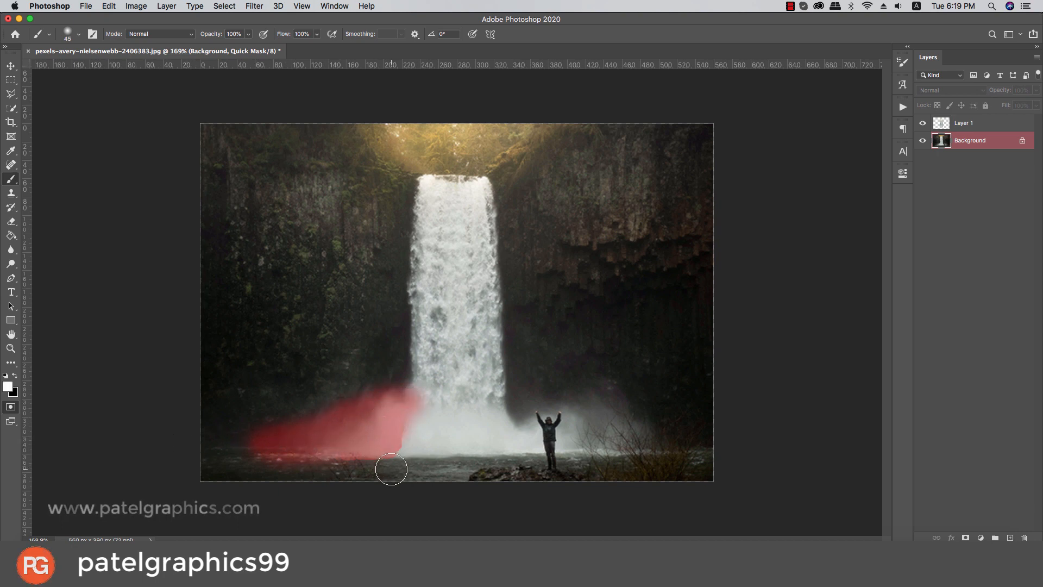
{"action": "left_click_drag", "start_coordinate": [391, 469], "coordinate": [272, 473]}
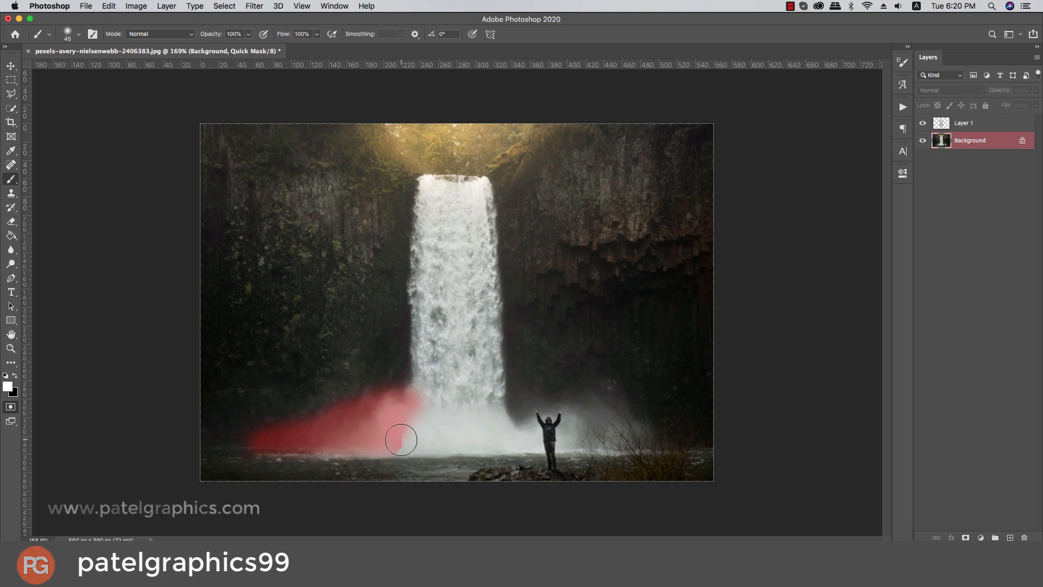
- Extend the mist mask across the waterfall's base toward the standing man and reduce the brush to 40 px
{"action": "key", "text": "x"}
{"action": "mouse_move", "coordinate": [404, 428]}
{"action": "left_mouse_down"}
{"action": "mouse_move", "coordinate": [385, 433]}
{"action": "mouse_move", "coordinate": [507, 428]}
{"action": "mouse_move", "coordinate": [512, 438]}
{"action": "mouse_move", "coordinate": [440, 422]}
{"action": "mouse_move", "coordinate": [486, 433]}
{"action": "mouse_move", "coordinate": [468, 430]}
{"action": "left_mouse_up"}
{"action": "key", "text": "bracketleft"}
{"action": "key", "text": "bracketleft"}
{"action": "key", "text": "bracketleft"}
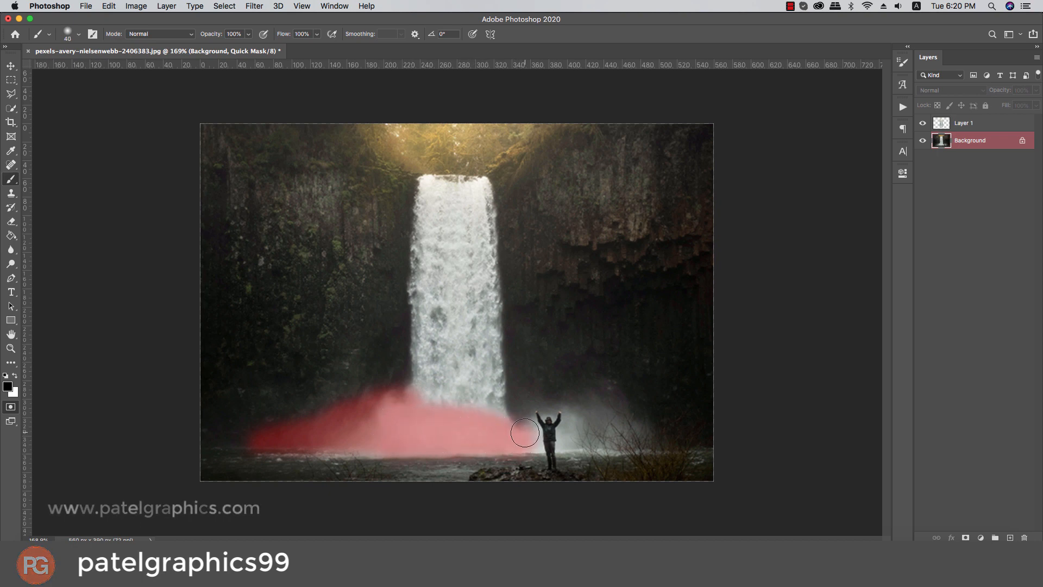
- Mask the mist to the right of the standing man and close up to his left side, leaving him unmasked
{"action": "mouse_move", "coordinate": [532, 430]}
{"action": "left_mouse_down"}
{"action": "mouse_move", "coordinate": [535, 444]}
{"action": "mouse_move", "coordinate": [523, 443]}
{"action": "mouse_move", "coordinate": [576, 416]}
{"action": "mouse_move", "coordinate": [580, 437]}
{"action": "mouse_move", "coordinate": [594, 414]}
{"action": "mouse_move", "coordinate": [610, 426]}
{"action": "mouse_move", "coordinate": [601, 419]}
{"action": "left_mouse_up"}
{"action": "key", "text": "bracketright"}
{"action": "key", "text": "bracketright"}
{"action": "key", "text": "bracketleft"}
{"action": "key", "text": "bracketleft"}
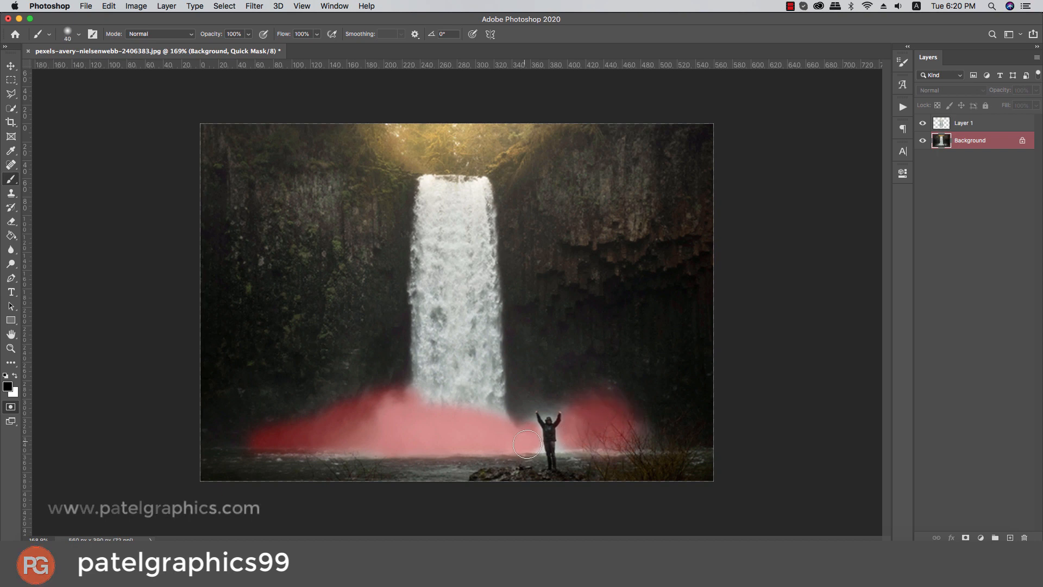
{"action": "left_click_drag", "start_coordinate": [522, 442], "coordinate": [557, 446]}
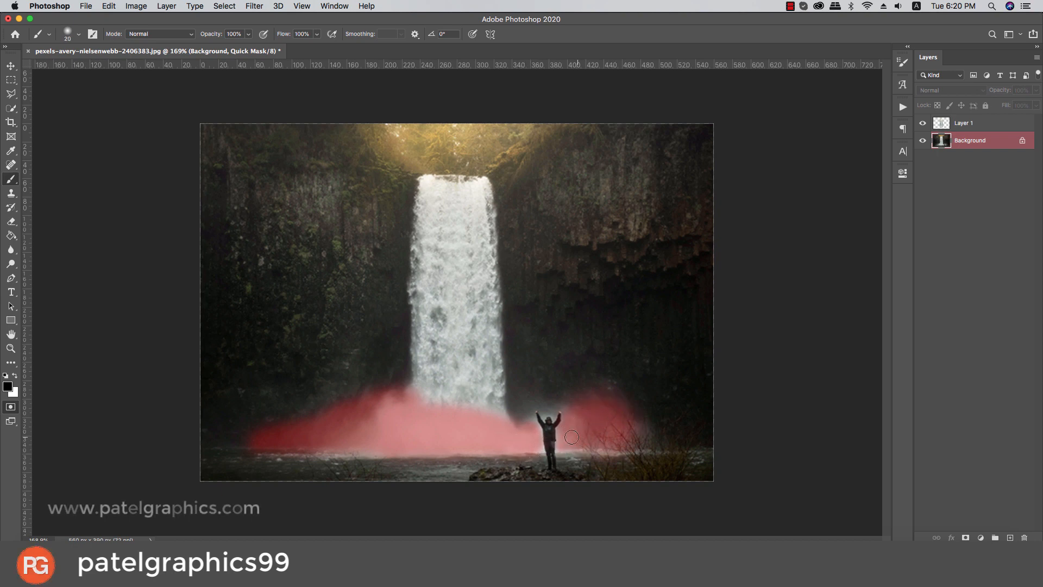
- Extend the left tip of the mist mask outward along the waterline
{"action": "key", "text": "x"}
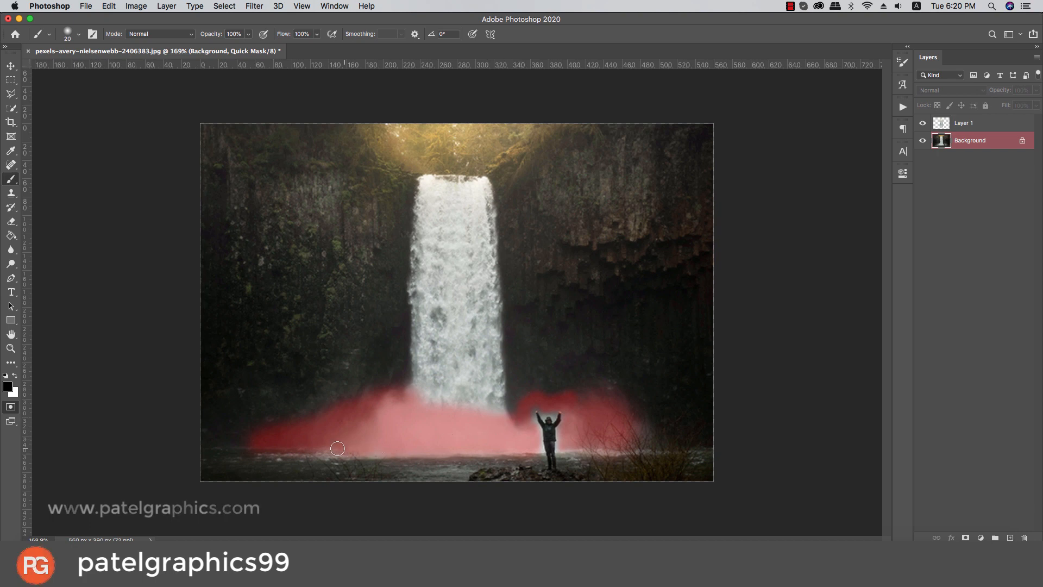
{"action": "left_click_drag", "start_coordinate": [286, 445], "coordinate": [226, 443]}
{"action": "key", "text": "x"}
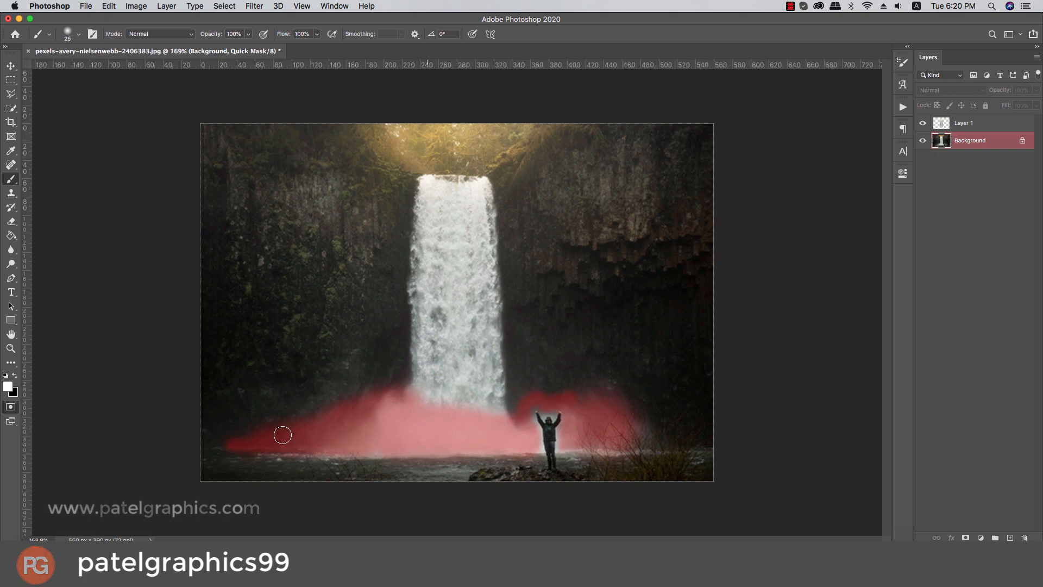
- Soften the left end of the mist mask with a 60 px white brush and turn the mask into a selection
{"action": "key", "text": "bracketright"}
{"action": "key", "text": "bracketright"}
{"action": "key", "text": "bracketright"}
{"action": "key", "text": "bracketright"}
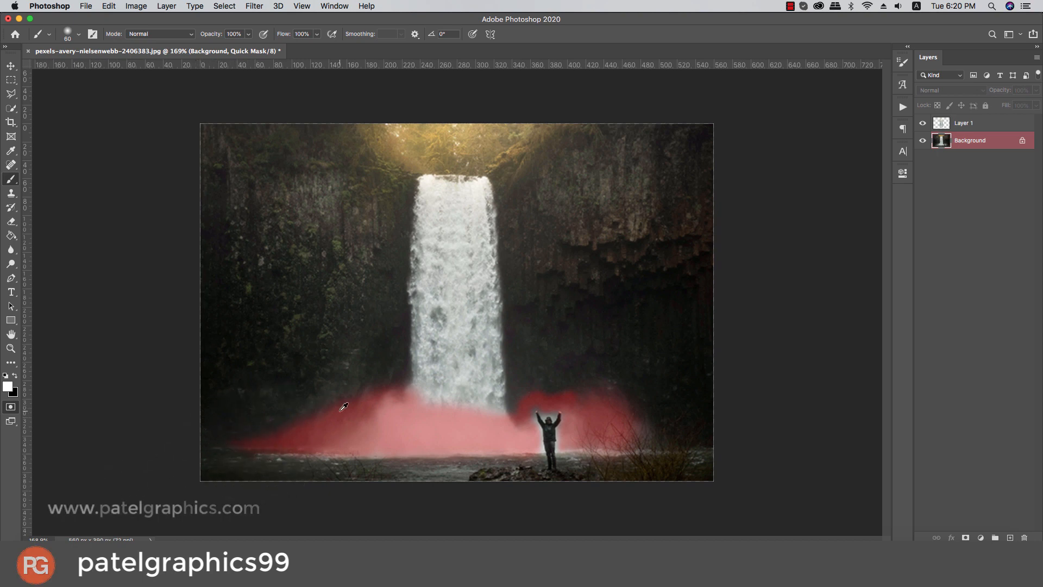
{"action": "scroll", "coordinate": [341, 411], "scroll_direction": "down", "scroll_amount": 1}
{"action": "left_click", "coordinate": [12, 405]}
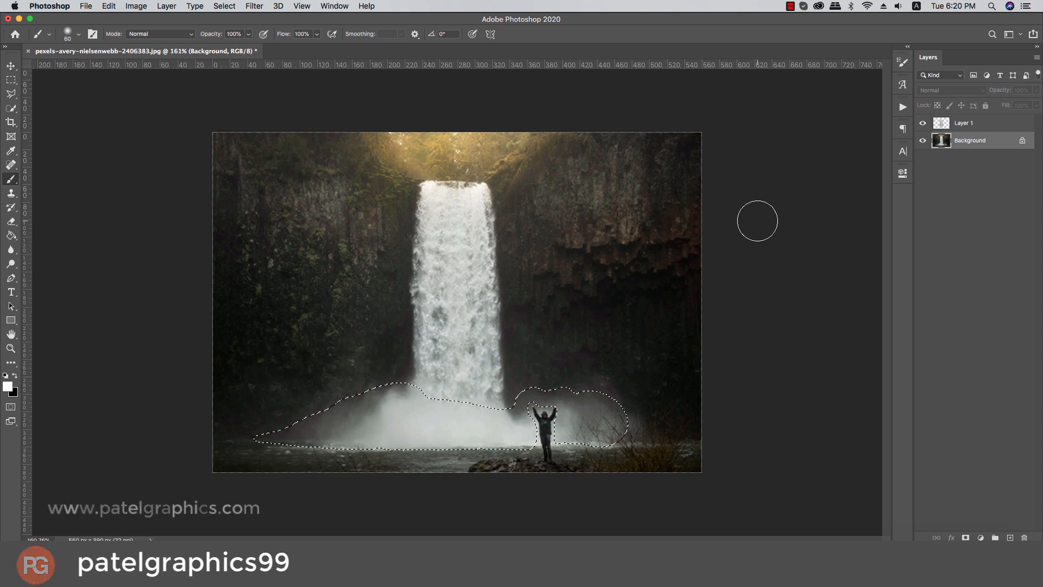
- Check the edge of the mist mask around the standing man up close in Quick Mask
{"action": "scroll", "coordinate": [577, 376], "scroll_direction": "up", "scroll_amount": 3}
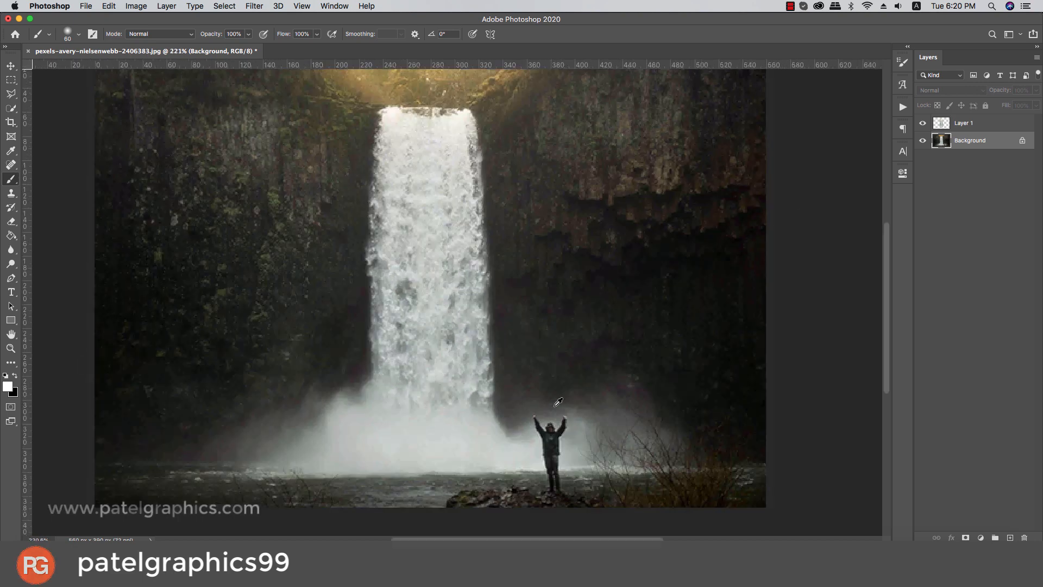
{"action": "left_click", "coordinate": [10, 406]}
{"action": "key", "text": "bracketleft"}
{"action": "key", "text": "bracketleft"}
{"action": "key", "text": "bracketleft"}
{"action": "key", "text": "bracketleft"}
{"action": "key", "text": "bracketleft"}
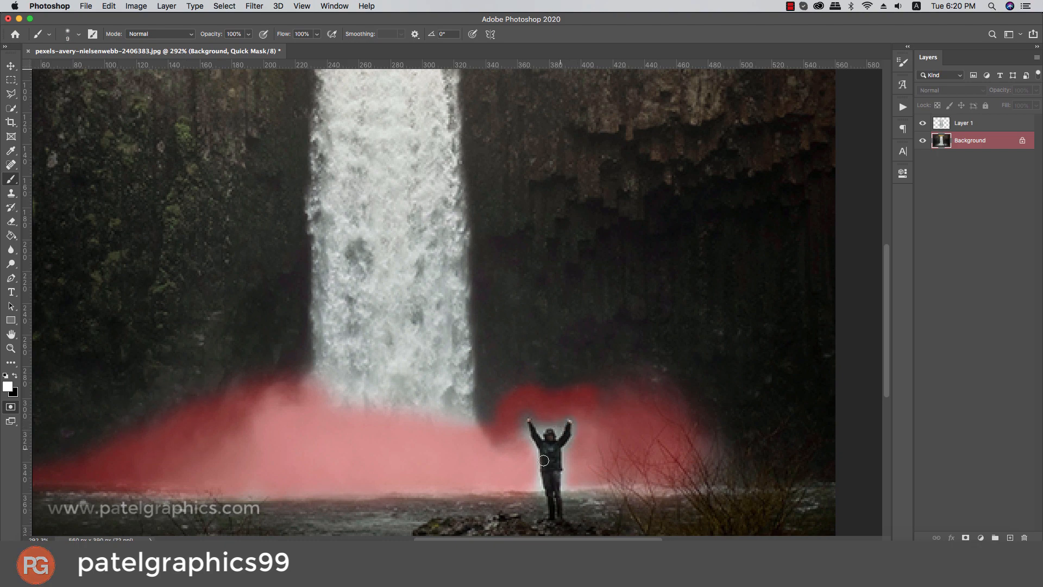
- Turn the mist mask back into a selection and copy it to a new layer
{"action": "left_click", "coordinate": [10, 406]}
{"action": "scroll", "coordinate": [249, 388], "scroll_direction": "down", "scroll_amount": 2}
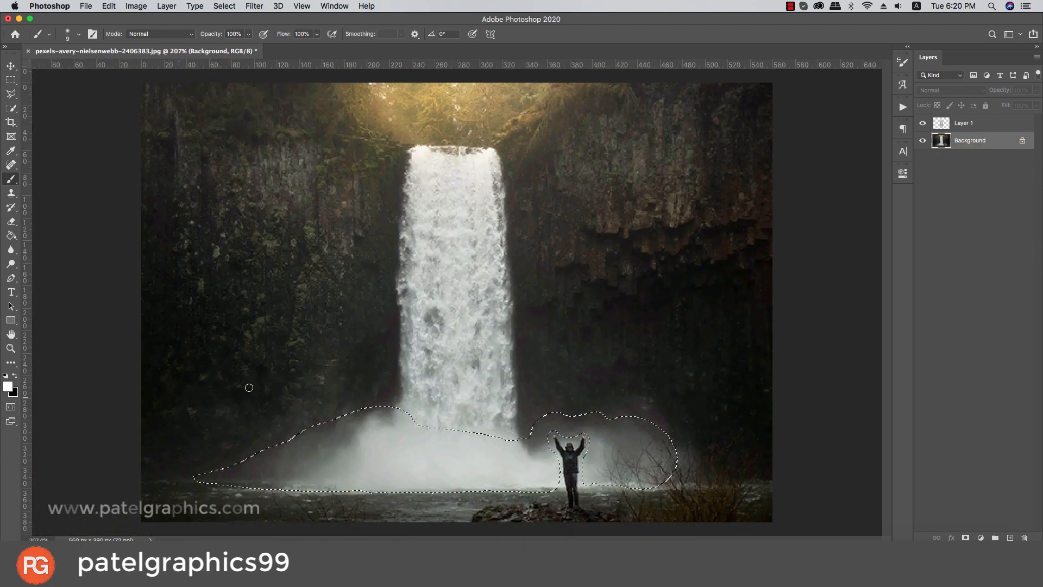
{"action": "key", "text": "ctrl+j"}
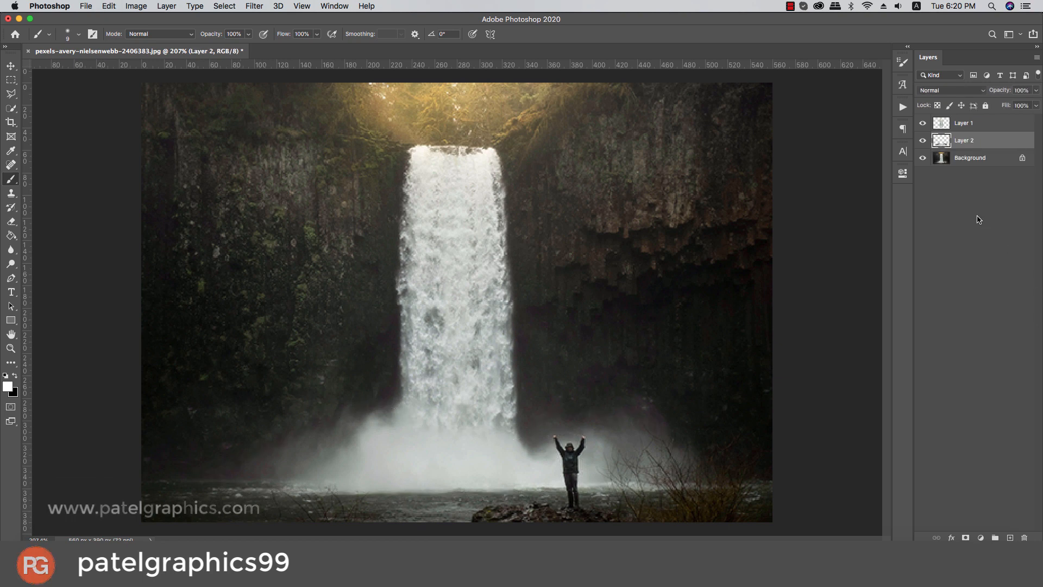
- Convert the waterfall layer (Layer 1) and the mist layer (Layer 2) to separate Smart Objects
{"action": "right_click", "coordinate": [979, 125]}
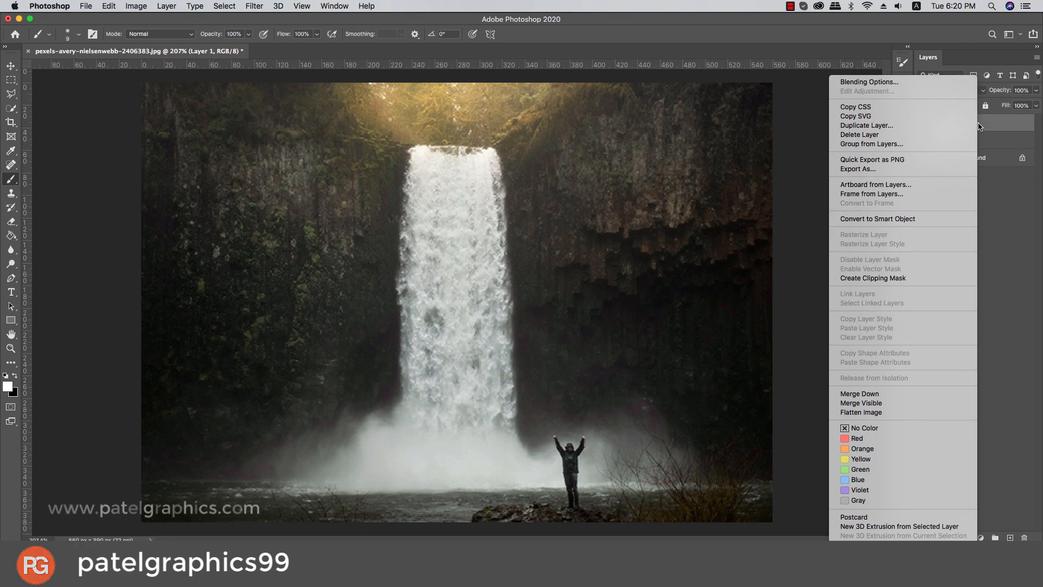
{"action": "left_click", "coordinate": [875, 221]}
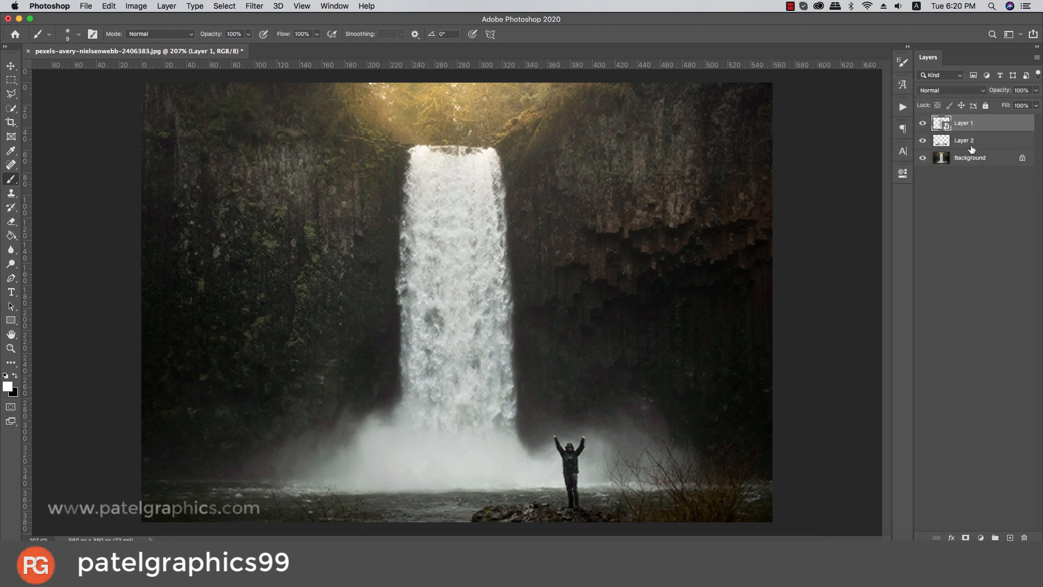
{"action": "right_click", "coordinate": [983, 145]}
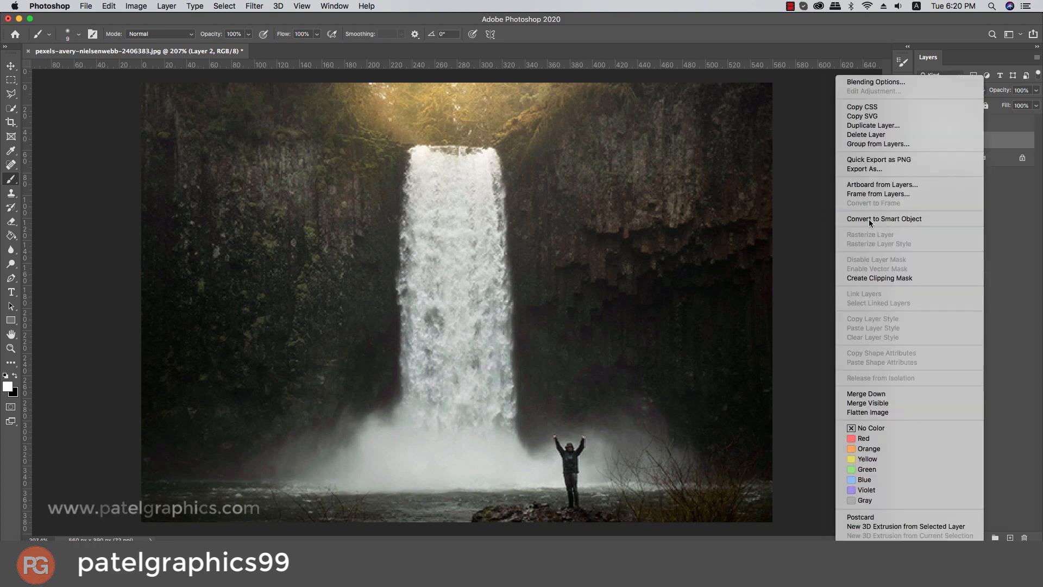
{"action": "left_click", "coordinate": [868, 220]}
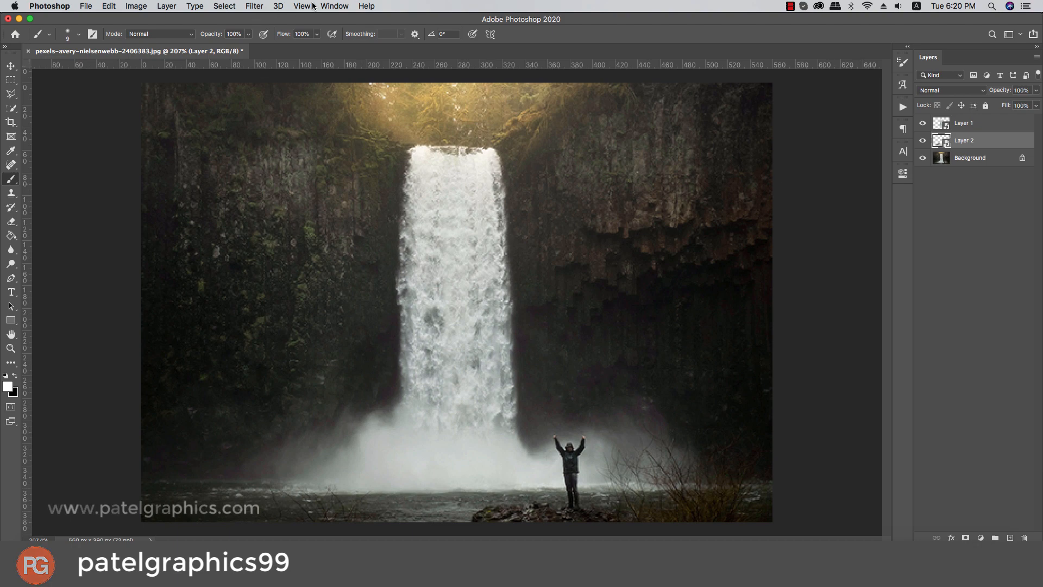
- Show the Timeline, dock it below the canvas and enlarge it so both layer tracks fit
{"action": "left_click", "coordinate": [330, 6]}
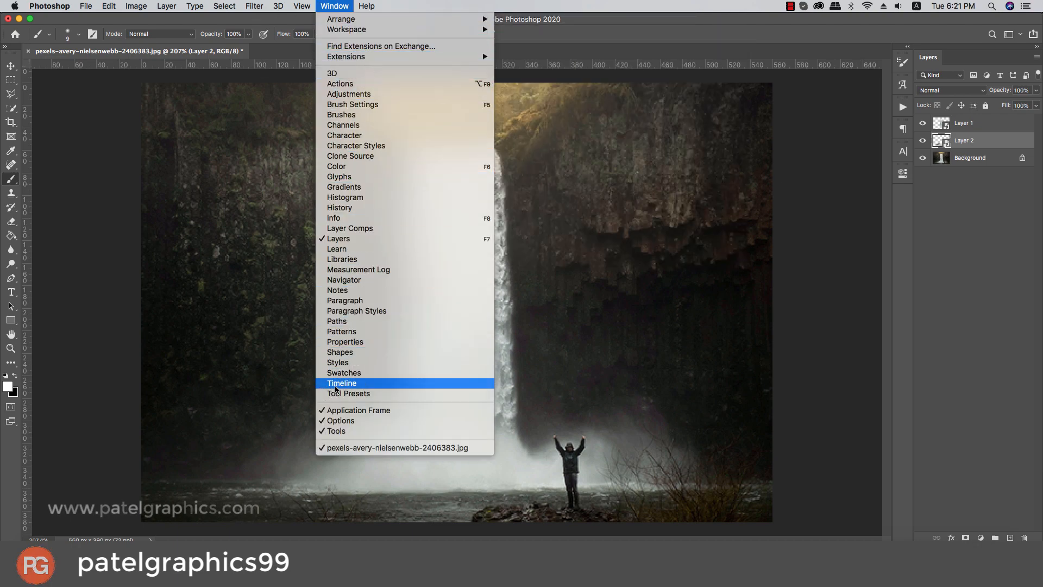
{"action": "left_click", "coordinate": [335, 384]}
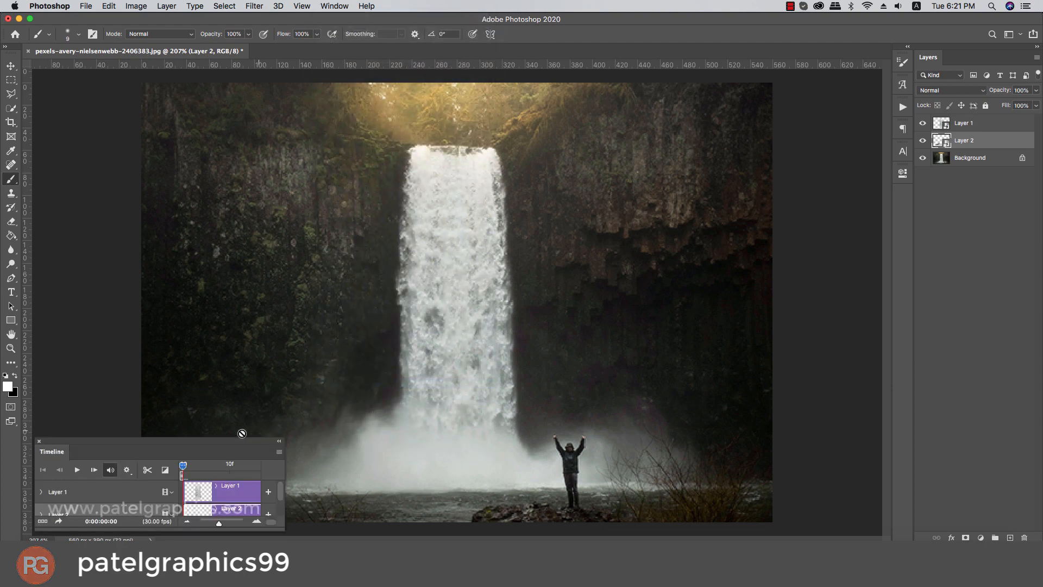
{"action": "left_click_drag", "start_coordinate": [205, 443], "coordinate": [243, 541]}
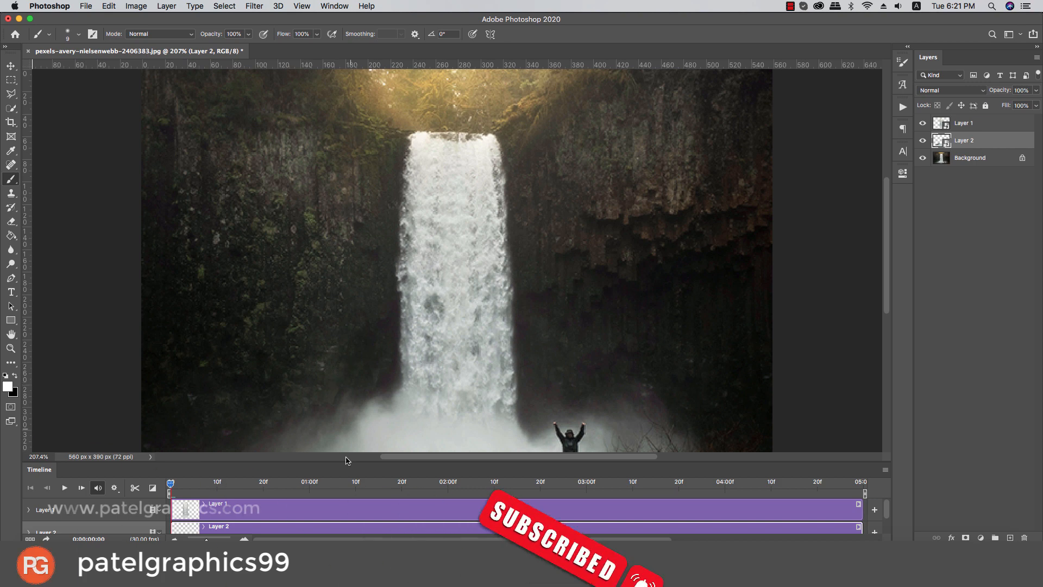
{"action": "scroll", "coordinate": [232, 512], "scroll_direction": "down", "scroll_amount": 1}
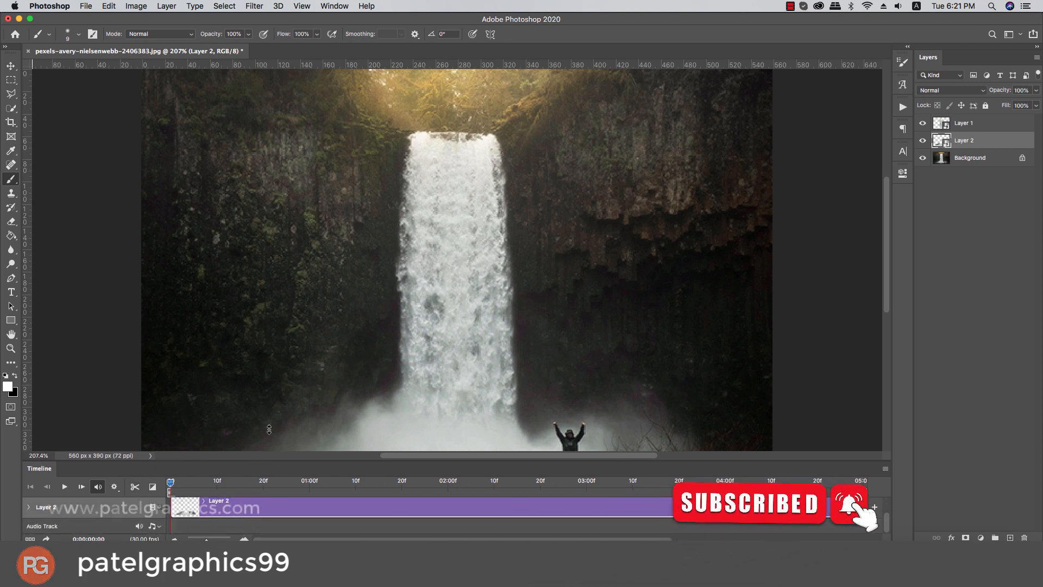
{"action": "left_click_drag", "start_coordinate": [274, 463], "coordinate": [275, 399]}
{"action": "scroll", "coordinate": [349, 251], "scroll_direction": "down", "scroll_amount": 5}
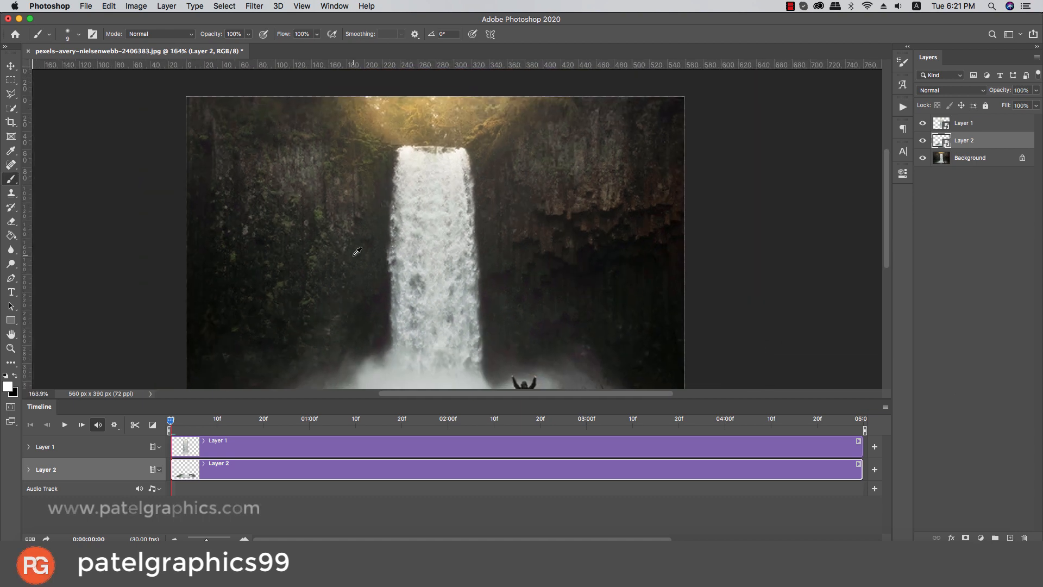
- Trim the Layer 1 and Layer 2 clips in the timeline to end at 01:00f
{"action": "left_click_drag", "start_coordinate": [861, 448], "coordinate": [308, 447]}
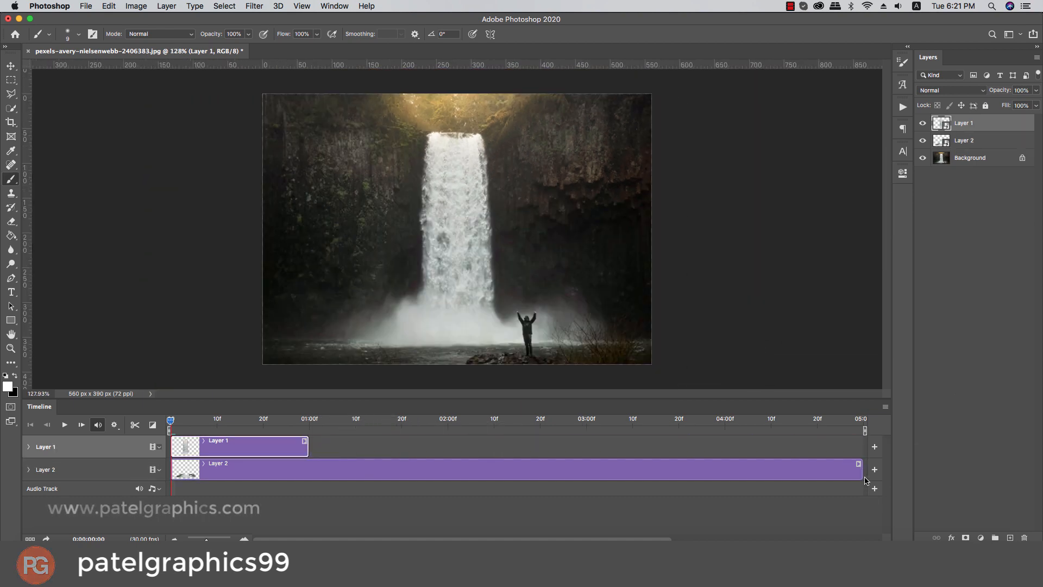
{"action": "left_click_drag", "start_coordinate": [859, 473], "coordinate": [306, 473]}
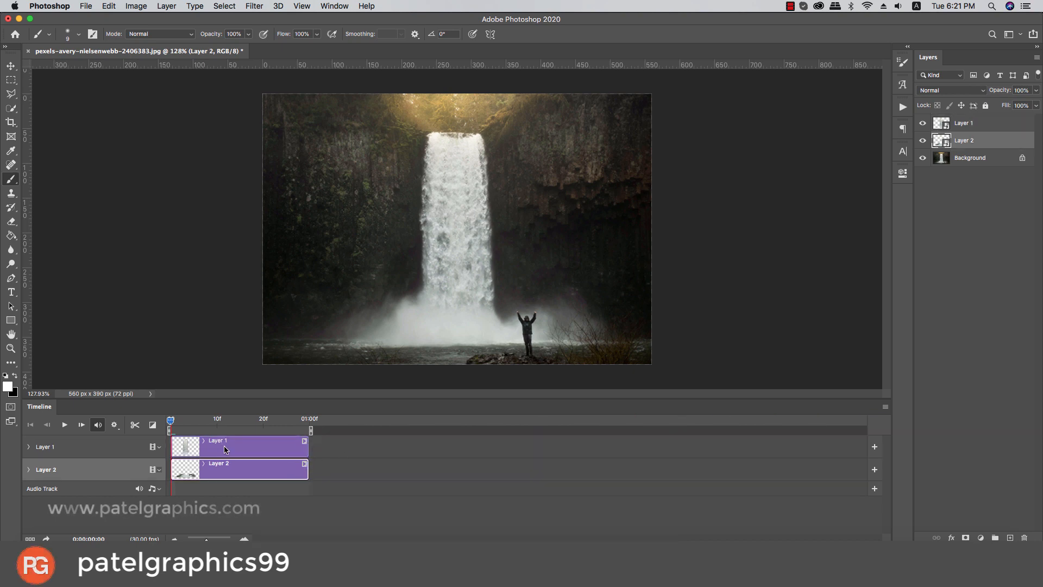
- Expand Layer 1's timeline properties and enable Transform keyframing with a keyframe at frame 00
{"action": "left_click", "coordinate": [78, 449]}
{"action": "left_click", "coordinate": [29, 447]}
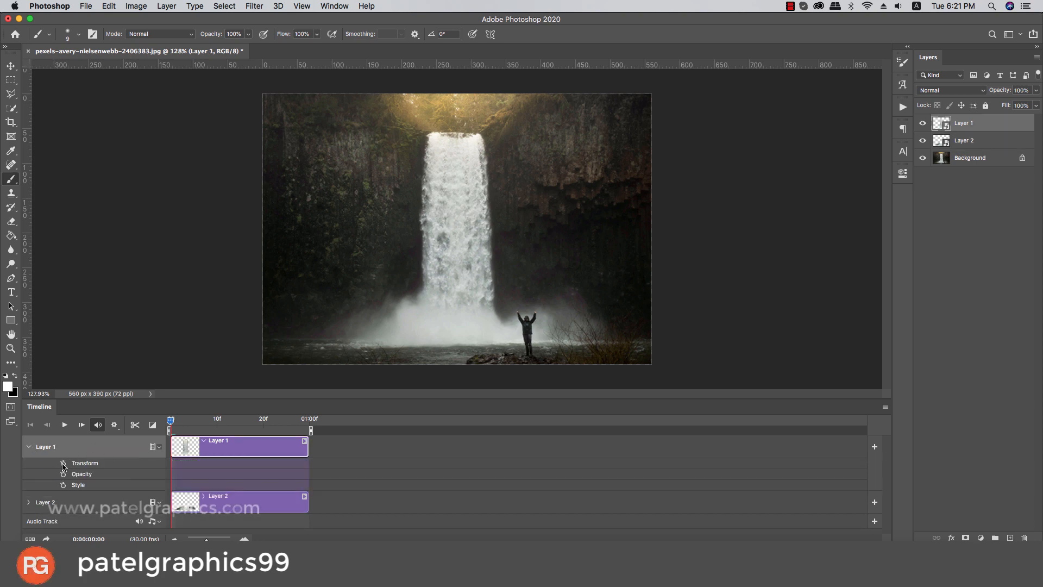
{"action": "left_click", "coordinate": [63, 464]}
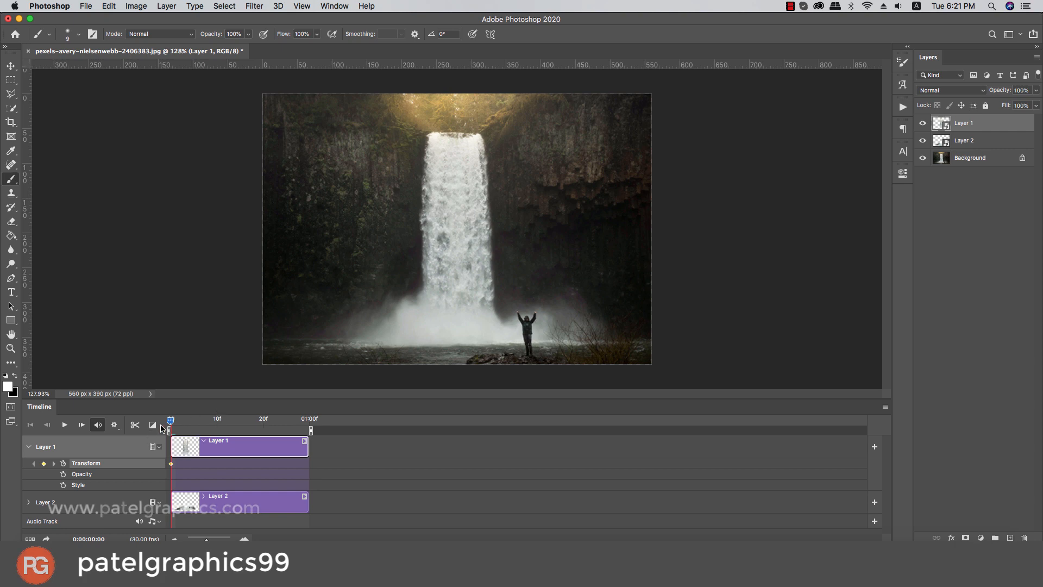
- At 0:00:00:29, stretch the waterfall on Layer 1 vertically to 115.78% height, extending it both downward and slightly upward, and collapse its track
{"action": "left_click_drag", "start_coordinate": [169, 423], "coordinate": [306, 437]}
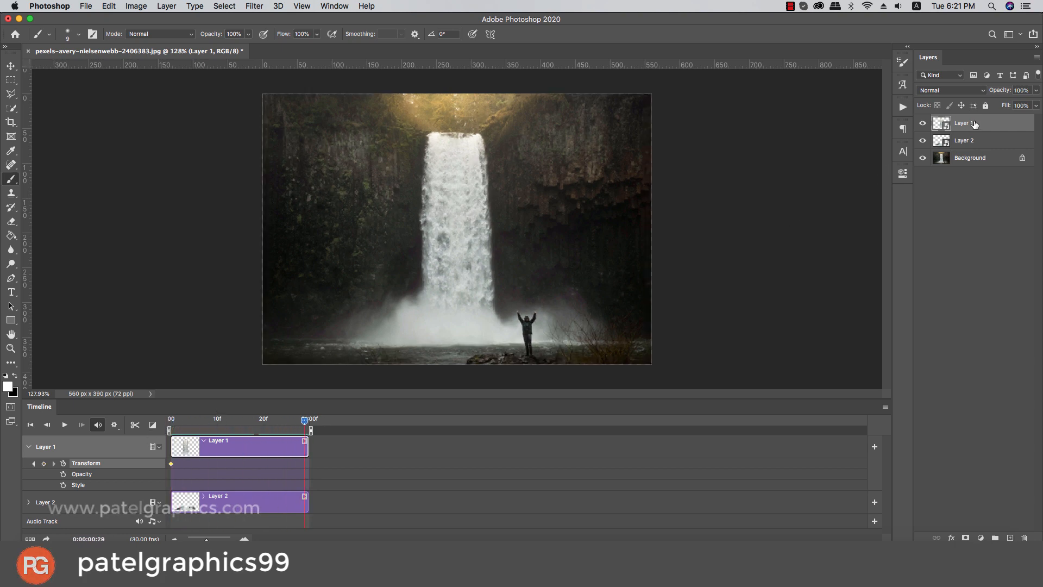
{"action": "key", "text": "super+t"}
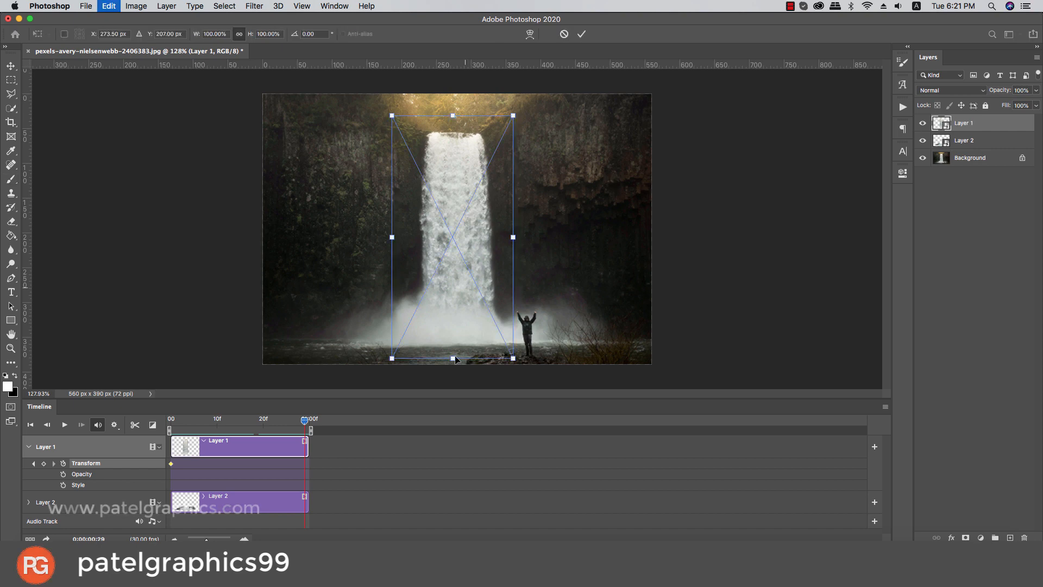
{"action": "left_click_drag", "start_coordinate": [452, 358], "coordinate": [453, 394]}
{"action": "scroll", "coordinate": [437, 151], "scroll_direction": "up", "scroll_amount": 5}
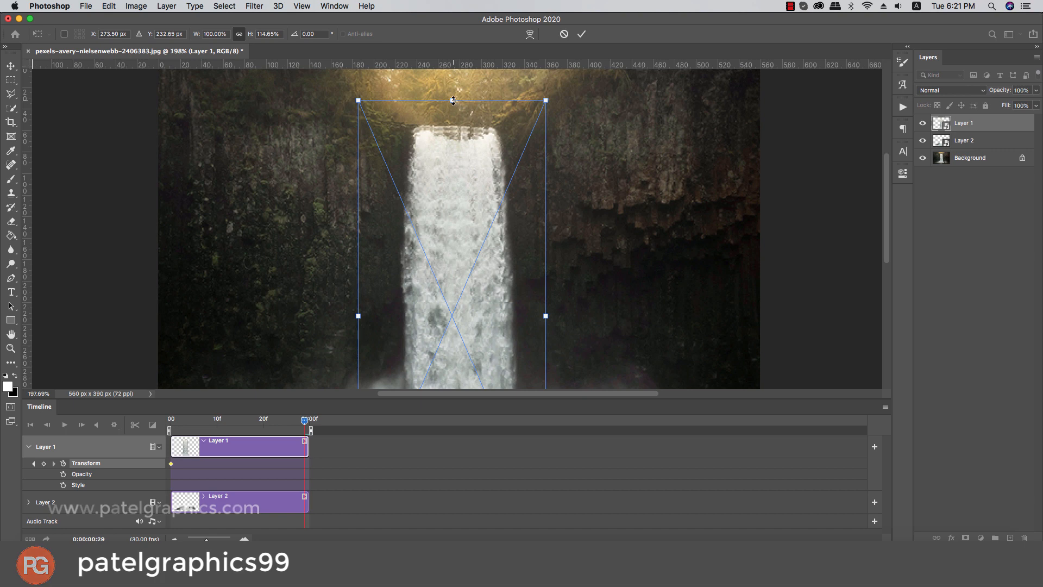
{"action": "left_click_drag", "start_coordinate": [453, 101], "coordinate": [452, 96]}
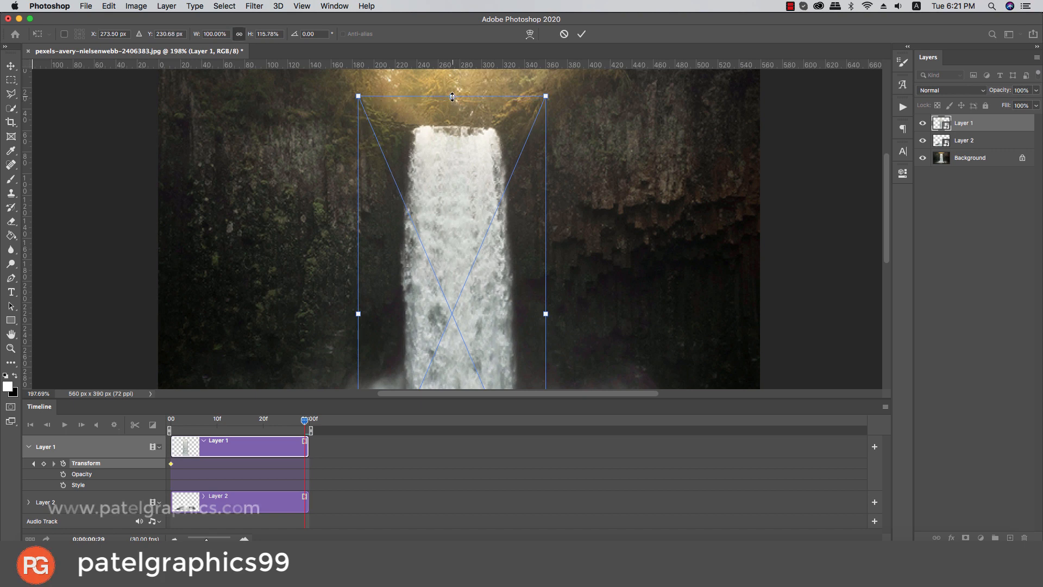
{"action": "key", "text": "Return"}
{"action": "key", "text": "b"}
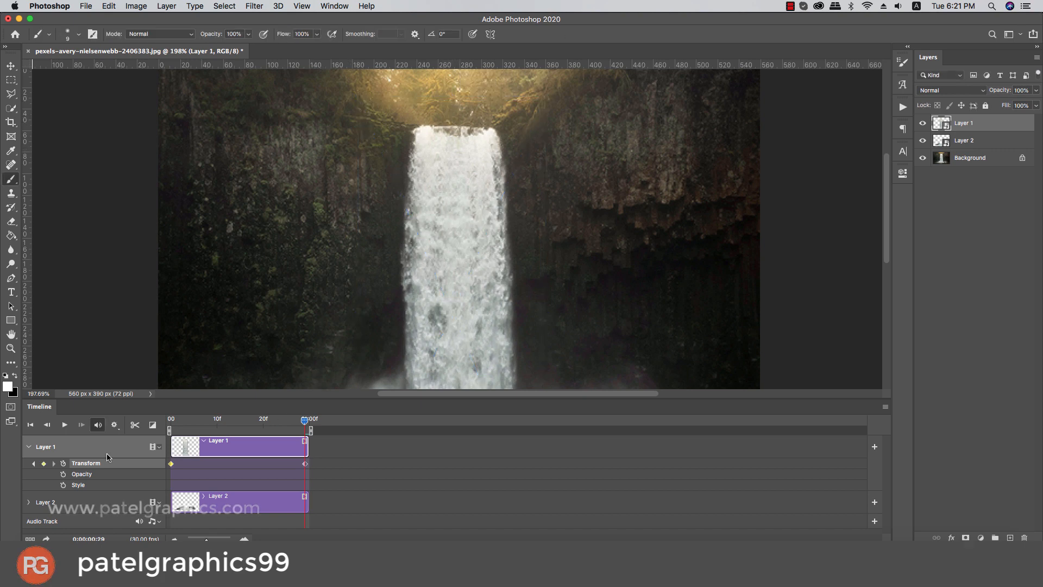
{"action": "left_click", "coordinate": [29, 447]}
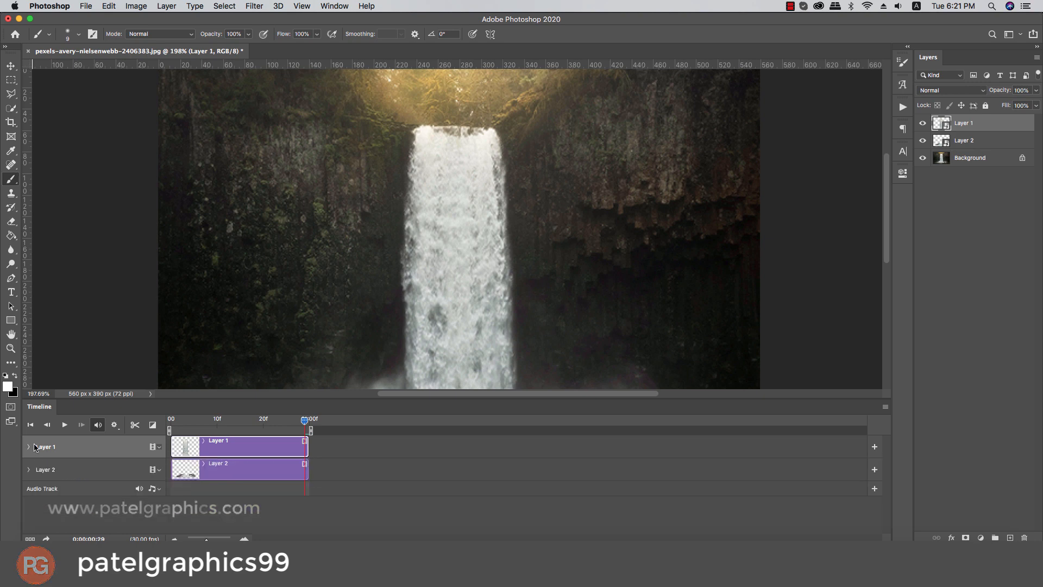
- Return the playhead to frame 00 and add a starting Transform keyframe to Layer 2
{"action": "left_click", "coordinate": [173, 423]}
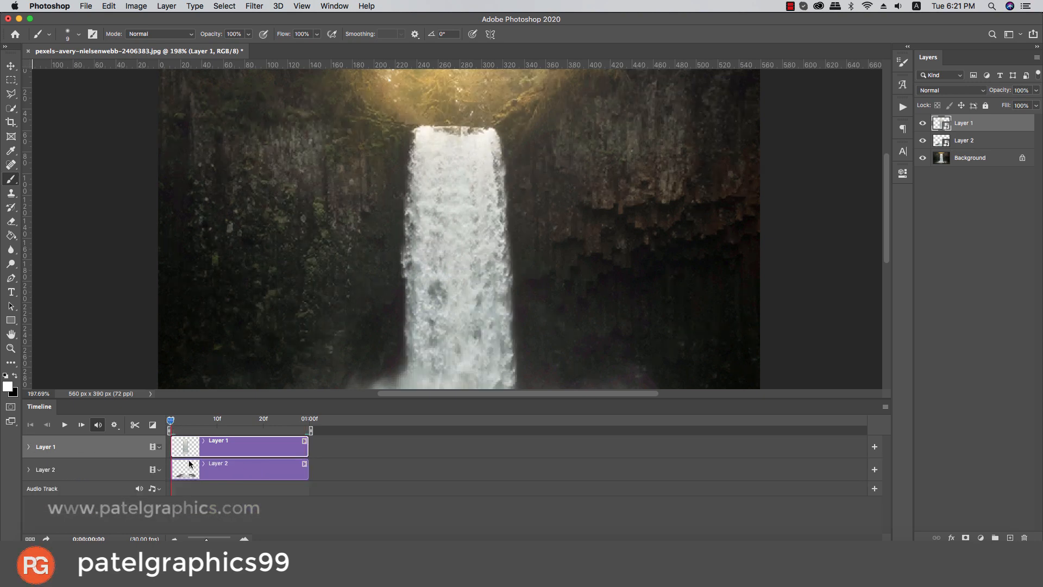
{"action": "left_click", "coordinate": [54, 471]}
{"action": "left_click", "coordinate": [29, 470]}
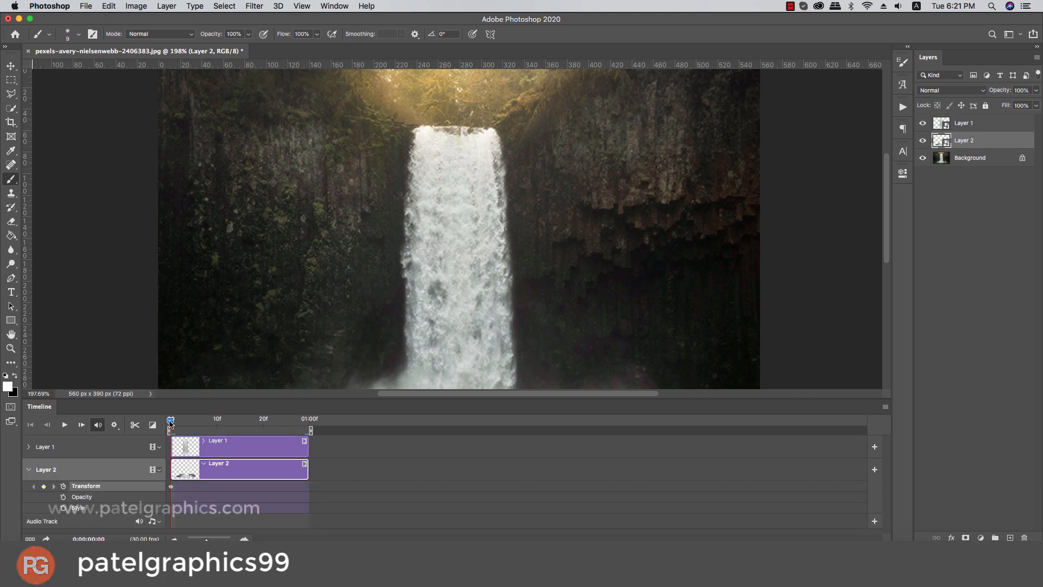
- At 0:00:00:29, stretch the mist on Layer 2 slightly outward to the right with Free Transform
{"action": "left_click_drag", "start_coordinate": [170, 423], "coordinate": [304, 419]}
{"action": "scroll", "coordinate": [460, 189], "scroll_direction": "down", "scroll_amount": 3}
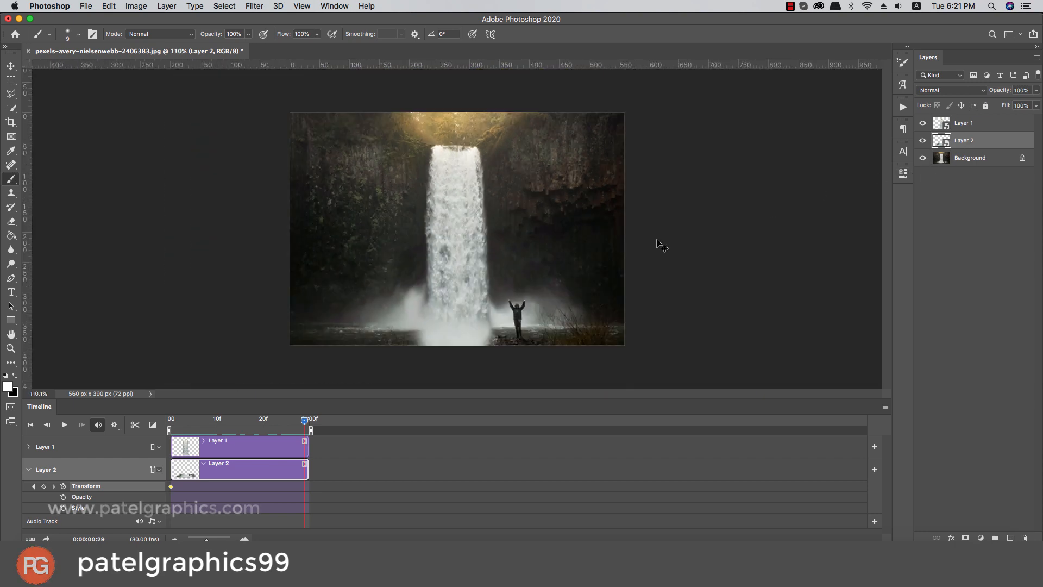
{"action": "key", "text": "super+t"}
{"action": "left_click_drag", "start_coordinate": [596, 267], "coordinate": [611, 264]}
{"action": "key", "text": "Return"}
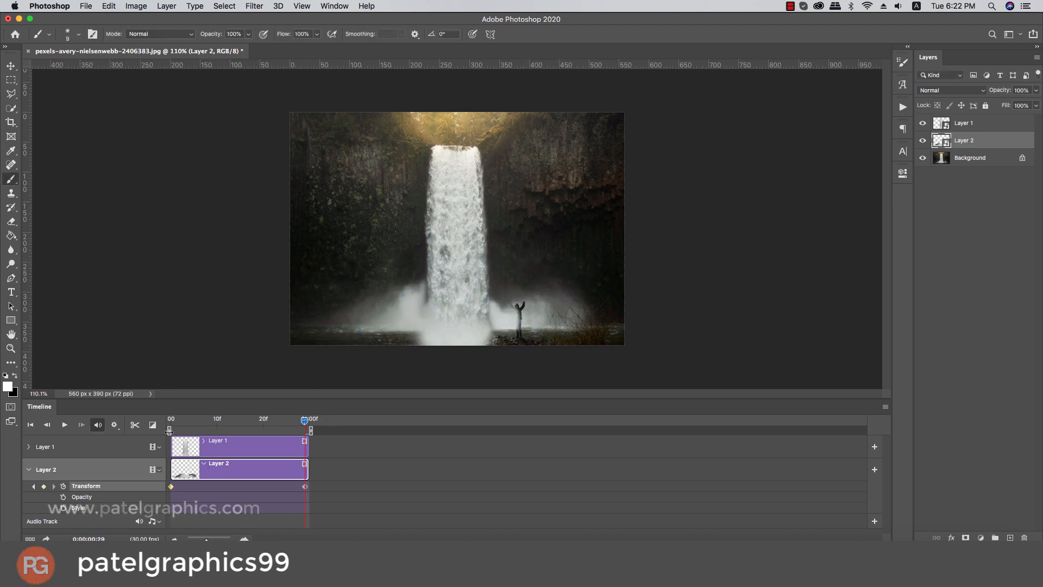
- Apply Fade transitions with a 1 s duration setting to the start and end of both the Layer 1 and Layer 2 clips
{"action": "mouse_move", "coordinate": [176, 424]}
{"action": "left_mouse_down"}
{"action": "mouse_move", "coordinate": [156, 423]}
{"action": "mouse_move", "coordinate": [263, 426]}
{"action": "mouse_move", "coordinate": [173, 429]}
{"action": "left_mouse_up"}
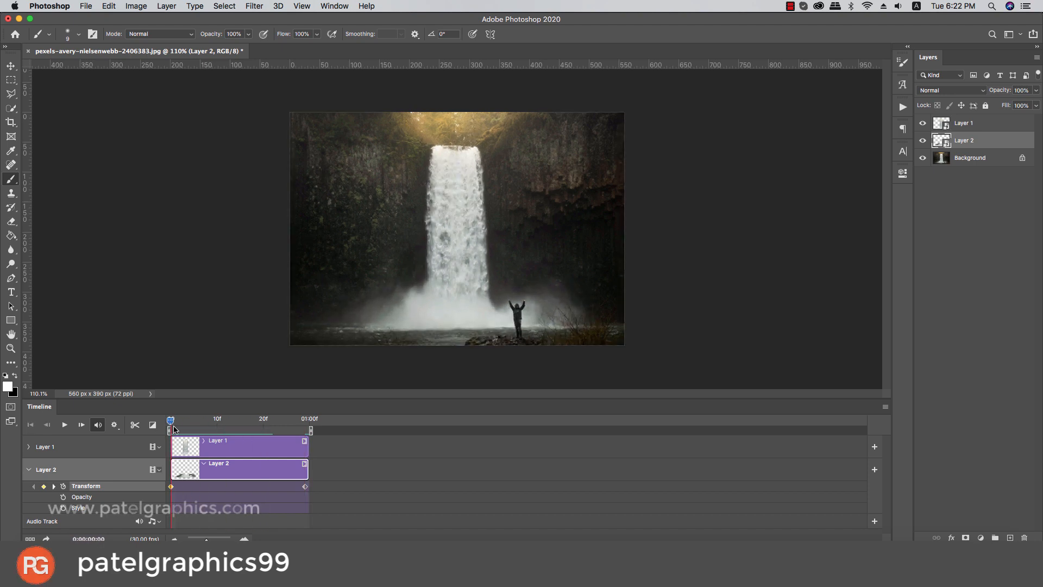
{"action": "left_click", "coordinate": [152, 425]}
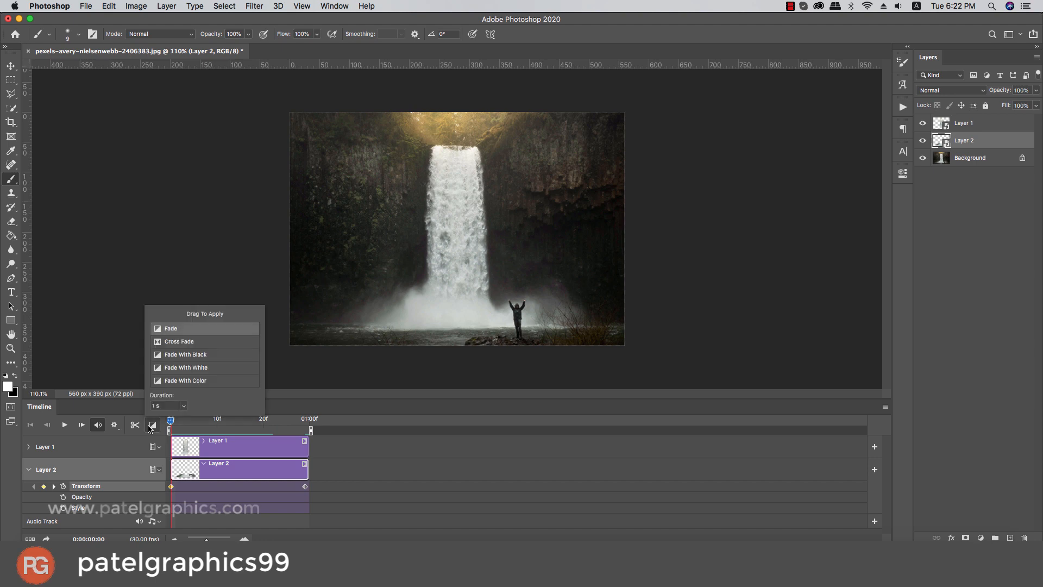
{"action": "left_click_drag", "start_coordinate": [166, 330], "coordinate": [190, 452]}
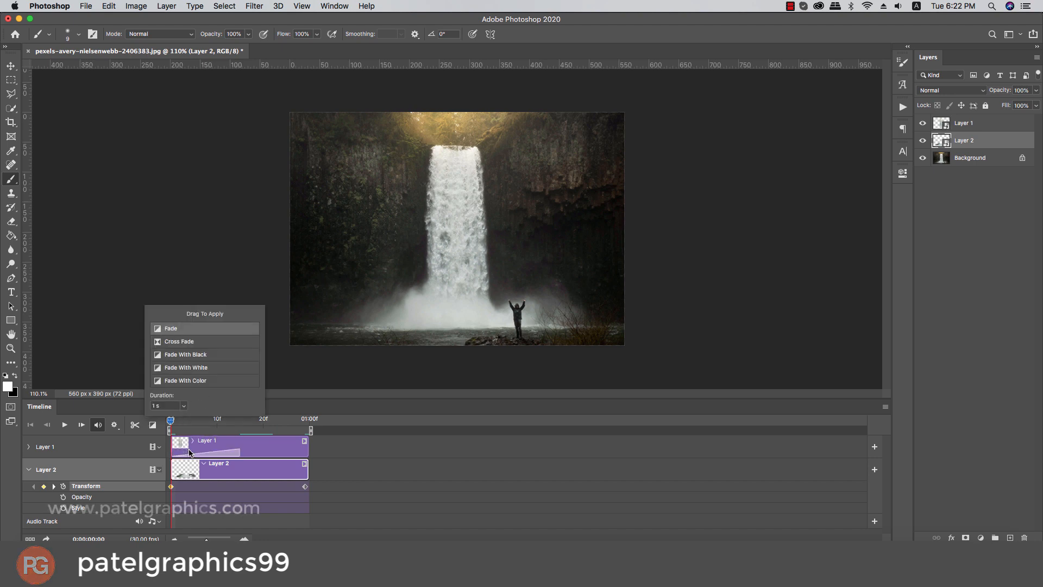
{"action": "left_click_drag", "start_coordinate": [173, 330], "coordinate": [281, 455]}
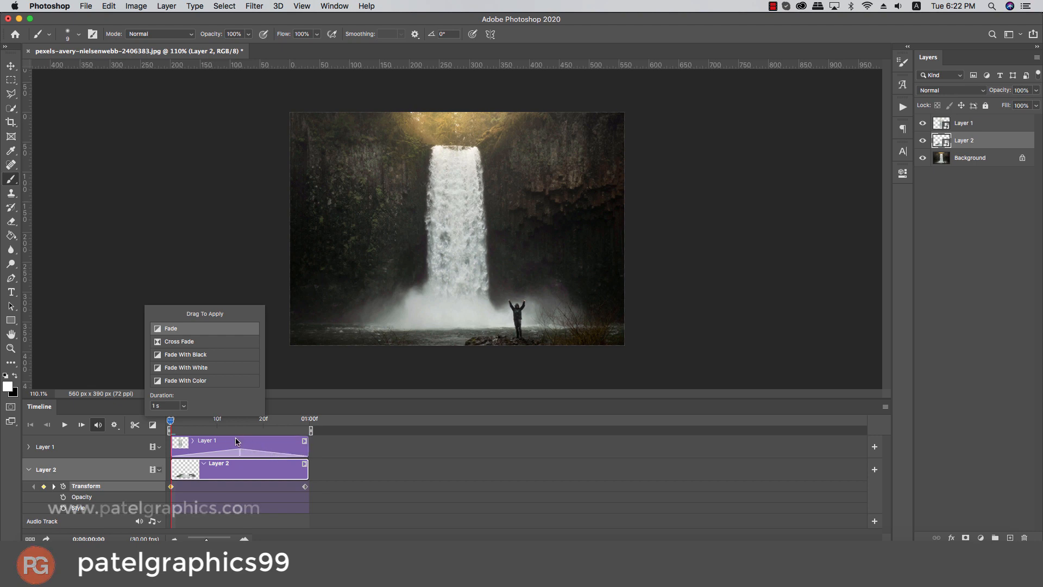
{"action": "left_click_drag", "start_coordinate": [187, 330], "coordinate": [199, 471]}
{"action": "left_click_drag", "start_coordinate": [201, 330], "coordinate": [288, 471]}
- Extend the Layer 1 and Layer 2 clips slightly past 01:00f and preview the animation from the start
{"action": "left_click", "coordinate": [172, 425]}
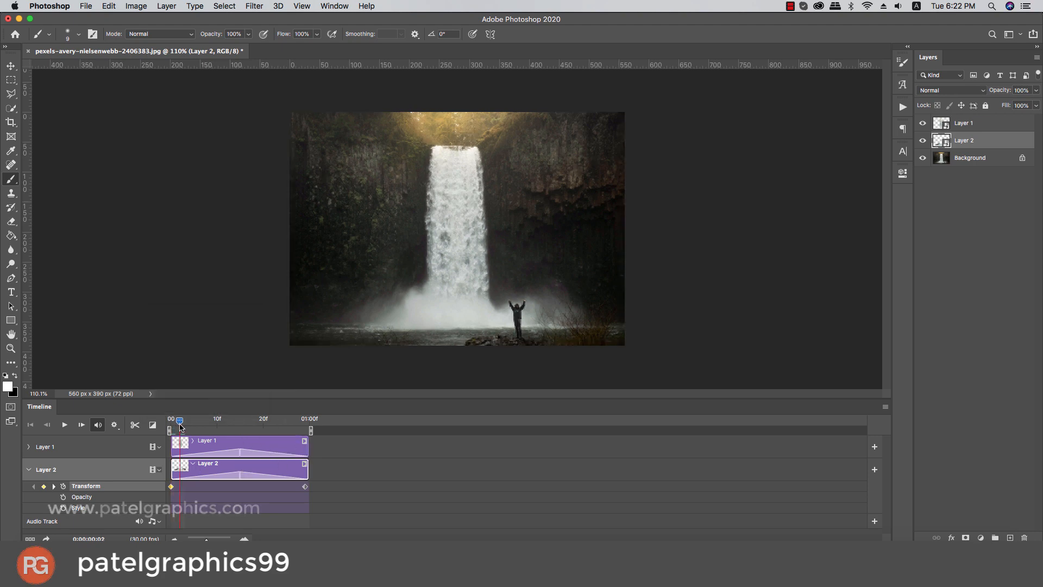
{"action": "key", "text": "space"}
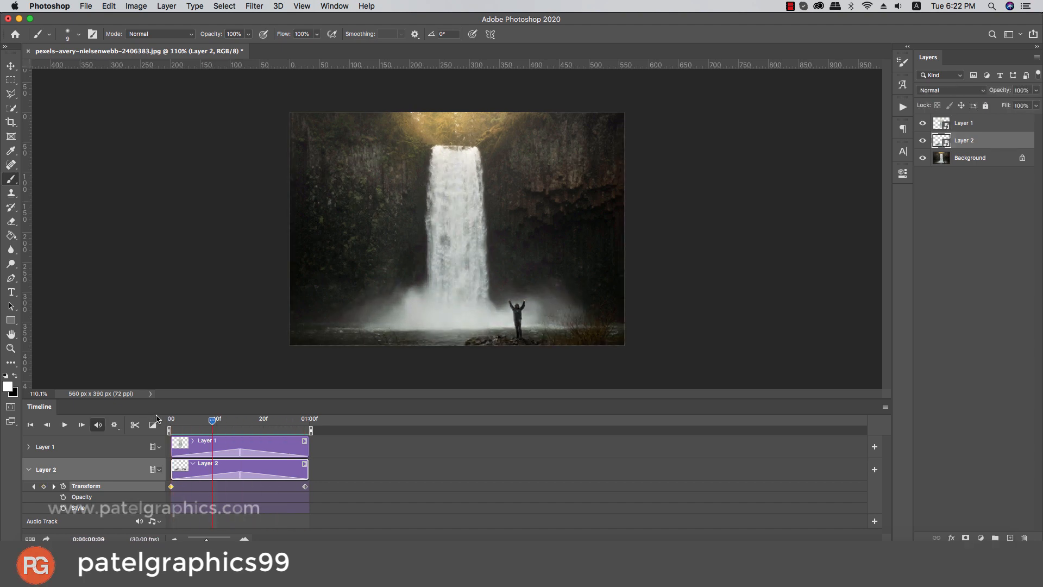
{"action": "left_click_drag", "start_coordinate": [307, 447], "coordinate": [329, 462]}
{"action": "left_click_drag", "start_coordinate": [213, 420], "coordinate": [165, 431]}
{"action": "key", "text": "space"}
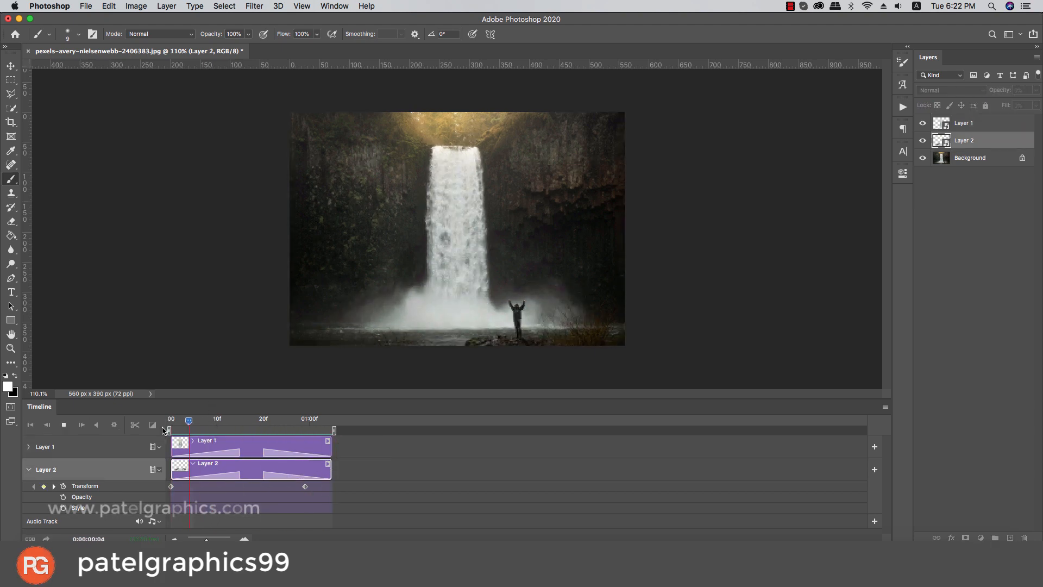
{"action": "key", "text": "space"}
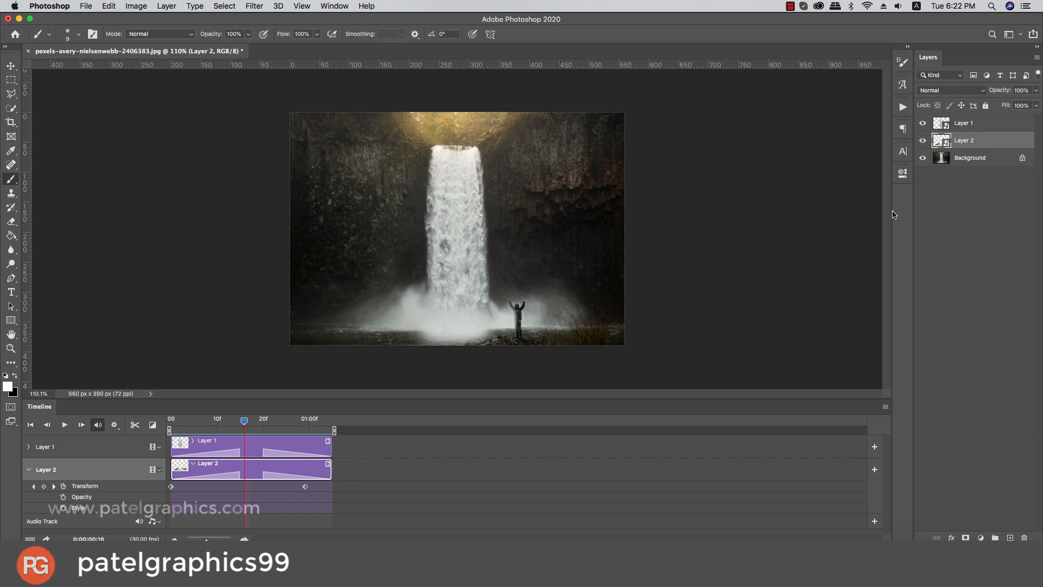
- Duplicate the Background layer, place the copy above Layer 1 and give it an inverted, fully black layer mask
{"action": "left_click", "coordinate": [981, 163]}
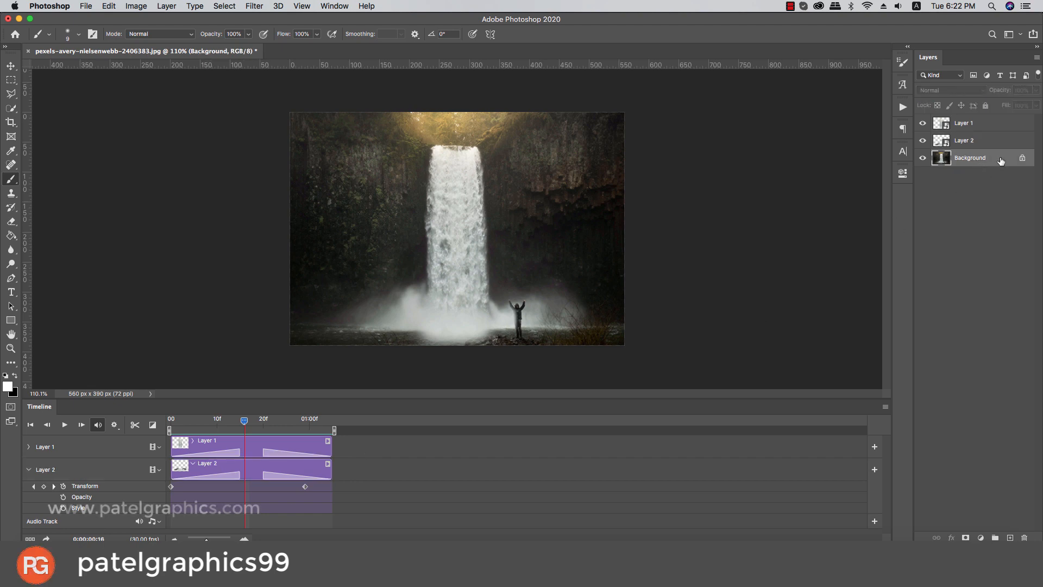
{"action": "key", "text": "super+j"}
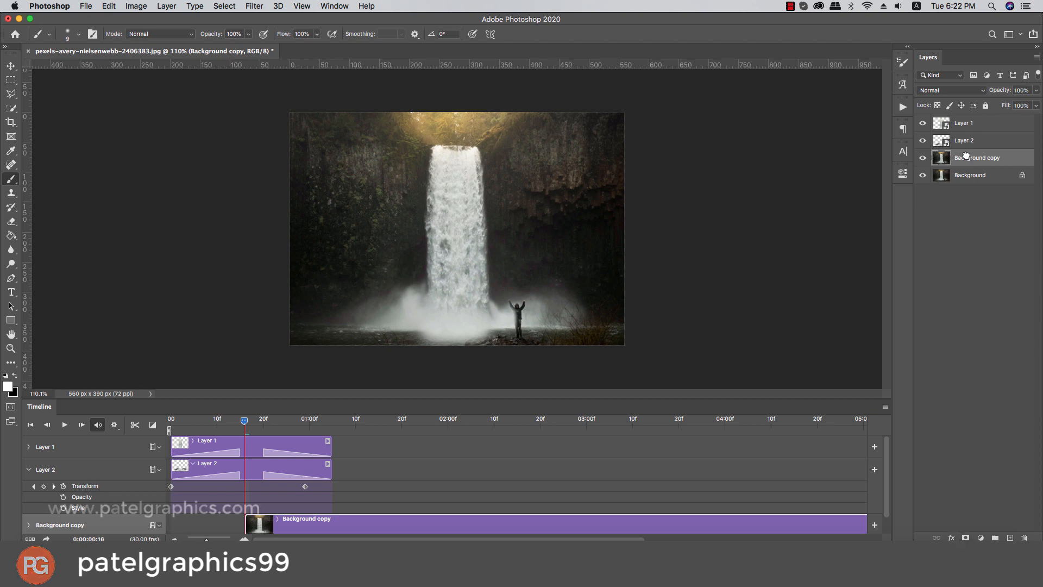
{"action": "left_click_drag", "start_coordinate": [965, 156], "coordinate": [960, 124]}
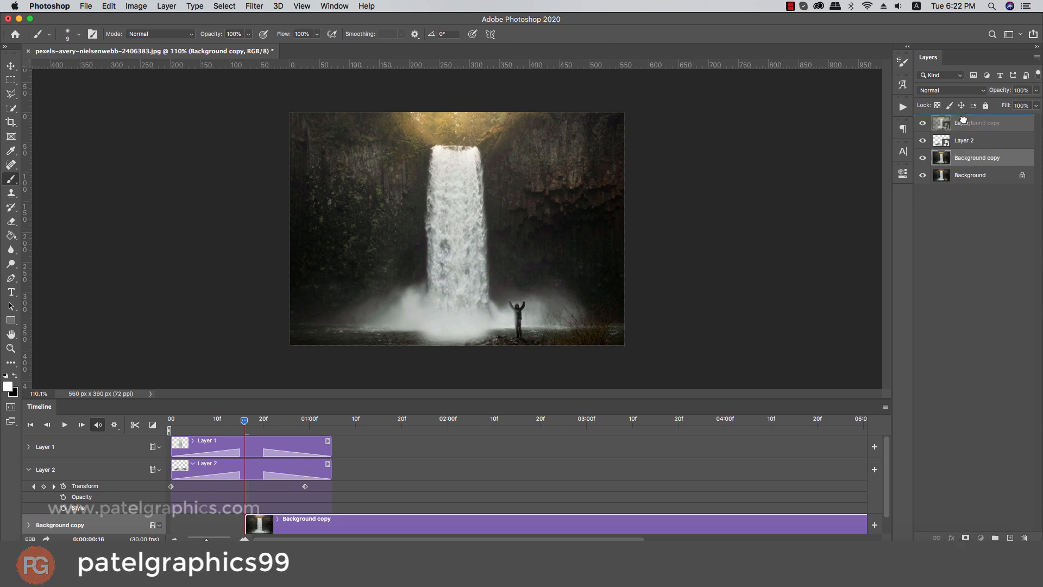
{"action": "left_click", "coordinate": [966, 538]}
{"action": "key", "text": "super+i"}
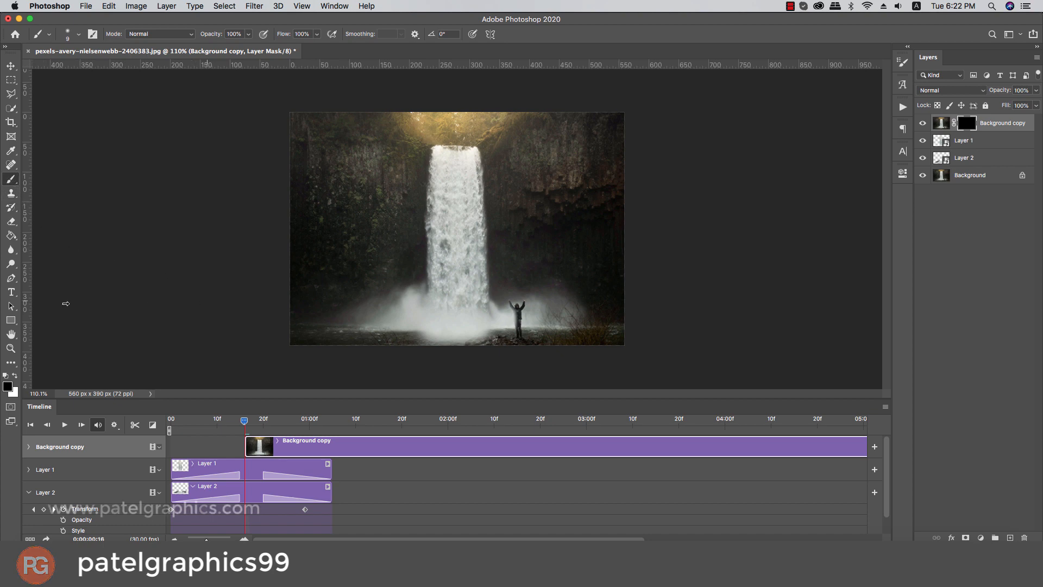
- Paint white on the Background copy's mask along the foreground water and rocks, using a soft brush between 45 and 70 px
{"action": "key", "text": "bracketright"}
{"action": "key", "text": "bracketright"}
{"action": "key", "text": "bracketright"}
{"action": "key", "text": "bracketright"}
{"action": "key", "text": "bracketright"}
{"action": "key", "text": "bracketright"}
{"action": "key", "text": "bracketright"}
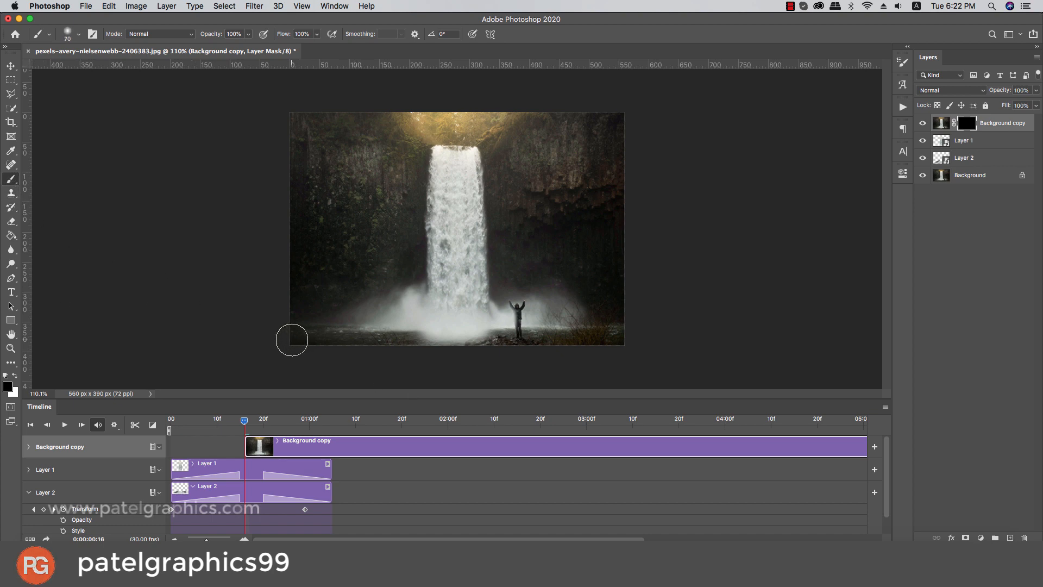
{"action": "key", "text": "x"}
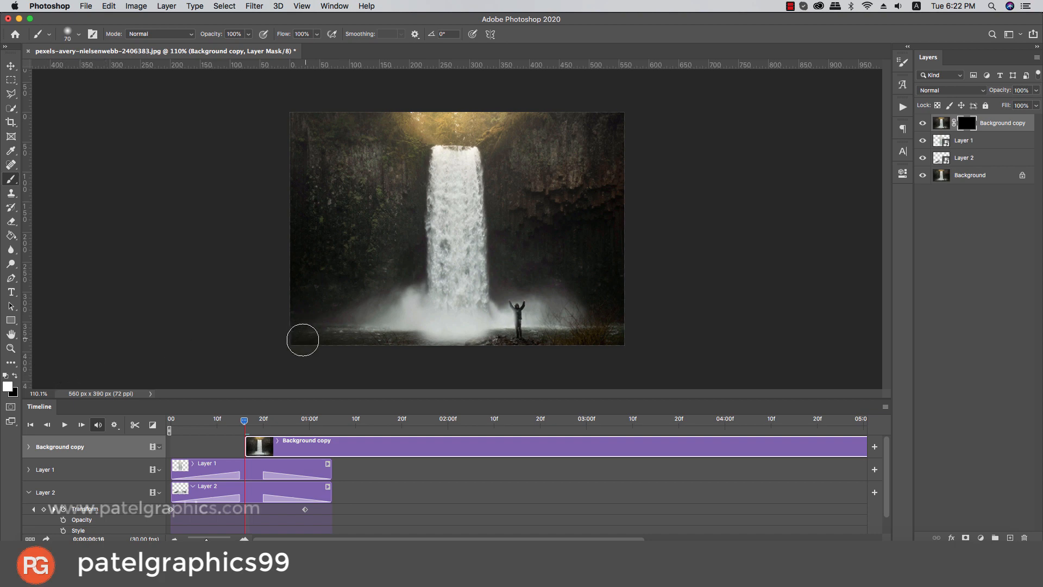
{"action": "mouse_move", "coordinate": [294, 339]}
{"action": "left_mouse_down"}
{"action": "mouse_move", "coordinate": [482, 350]}
{"action": "mouse_move", "coordinate": [464, 343]}
{"action": "left_mouse_up"}
{"action": "key", "text": "bracketleft"}
{"action": "key", "text": "bracketleft"}
{"action": "key", "text": "bracketleft"}
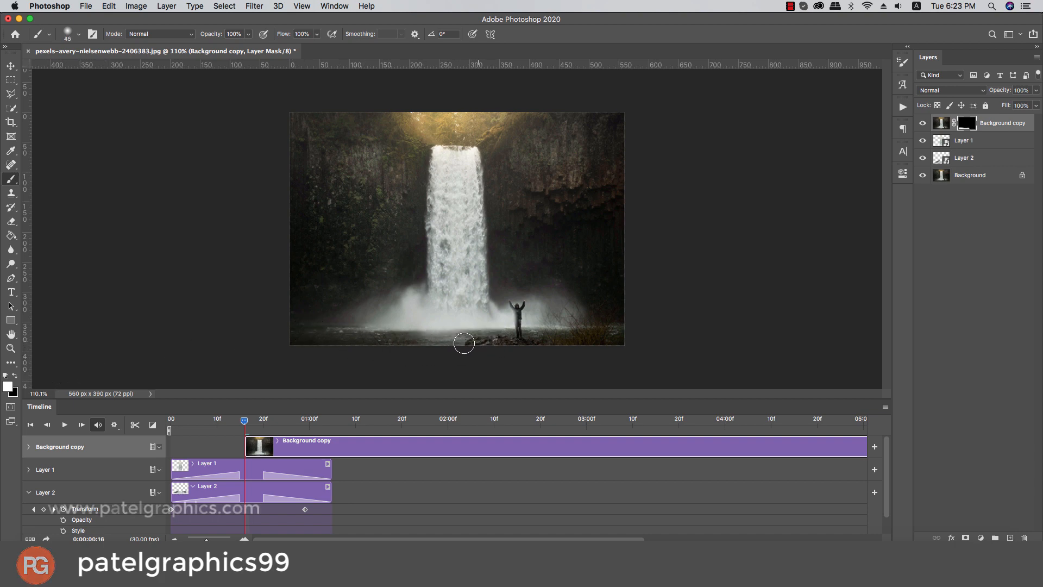
{"action": "key", "text": "bracketright"}
{"action": "key", "text": "bracketright"}
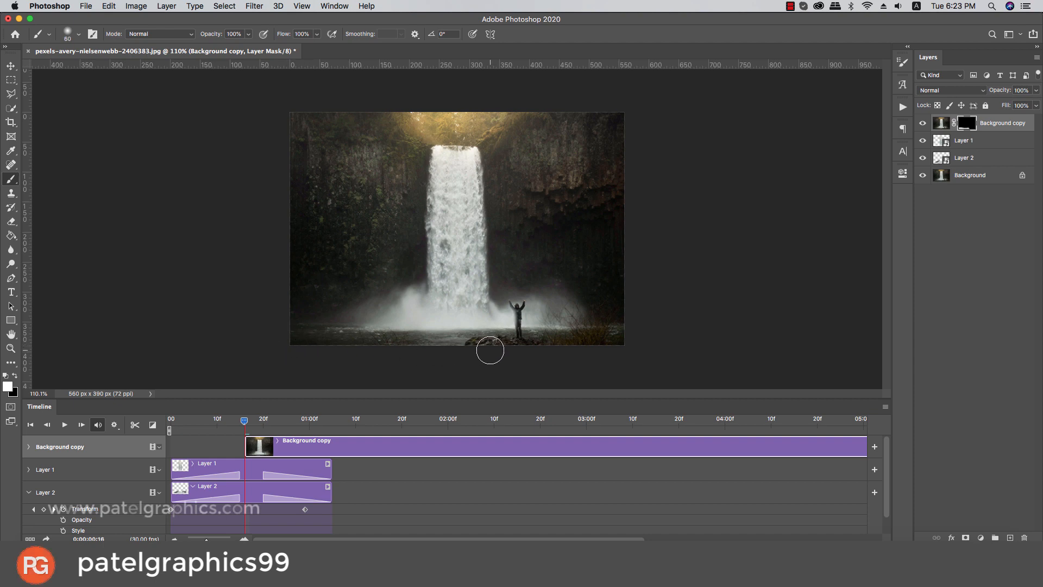
{"action": "key", "text": "bracketleft"}
{"action": "key", "text": "bracketleft"}
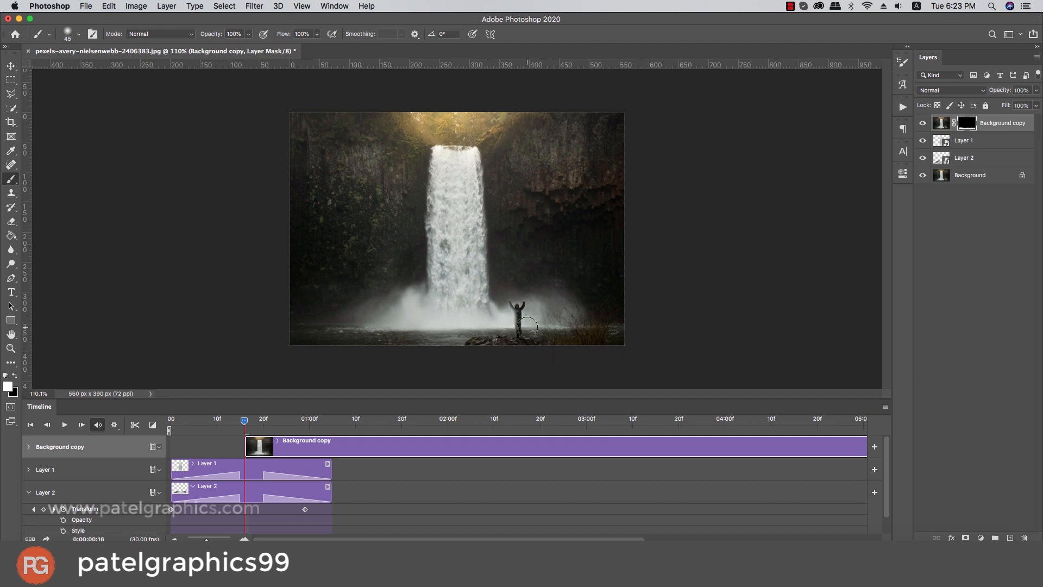
- Paint white on the Background copy's mask over the standing person with a small 8 px brush
{"action": "key", "text": "bracketleft"}
{"action": "key", "text": "bracketleft"}
{"action": "key", "text": "bracketleft"}
{"action": "key", "text": "bracketleft"}
{"action": "key", "text": "bracketleft"}
{"action": "key", "text": "bracketleft"}
{"action": "key", "text": "bracketleft"}
{"action": "key", "text": "bracketleft"}
{"action": "key", "text": "bracketleft"}
{"action": "scroll", "coordinate": [512, 305], "scroll_direction": "up", "scroll_amount": 3}
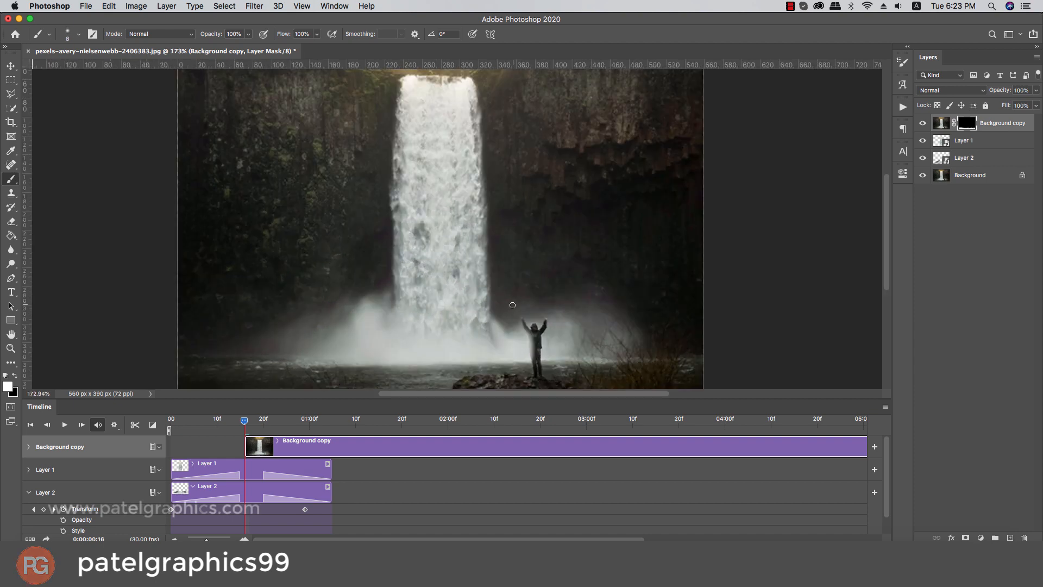
{"action": "left_click_drag", "start_coordinate": [532, 336], "coordinate": [533, 357]}
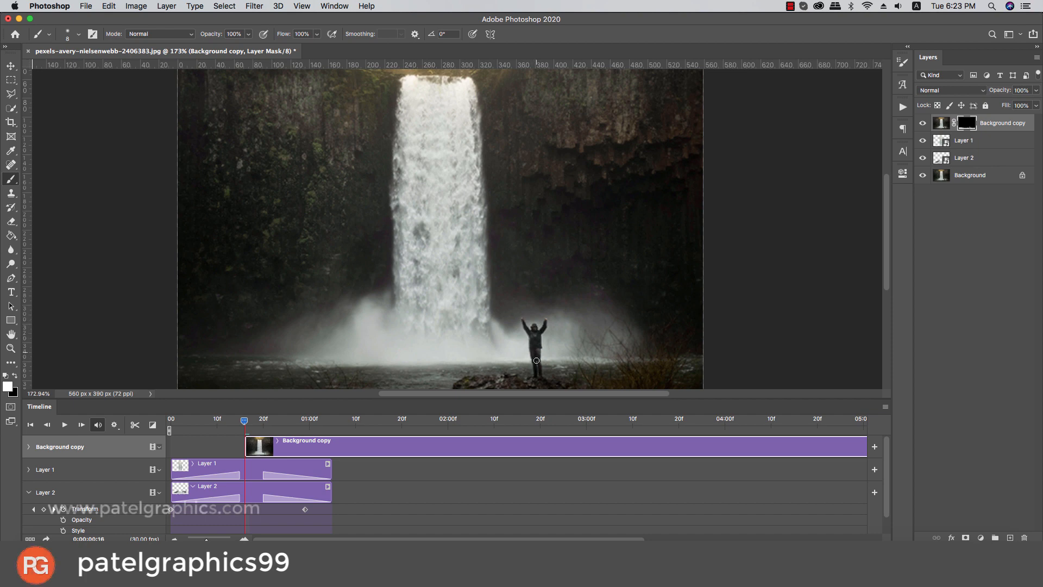
- Move the Background copy clip in the timeline so it starts at frame 00
{"action": "scroll", "coordinate": [654, 369], "scroll_direction": "down", "scroll_amount": 4}
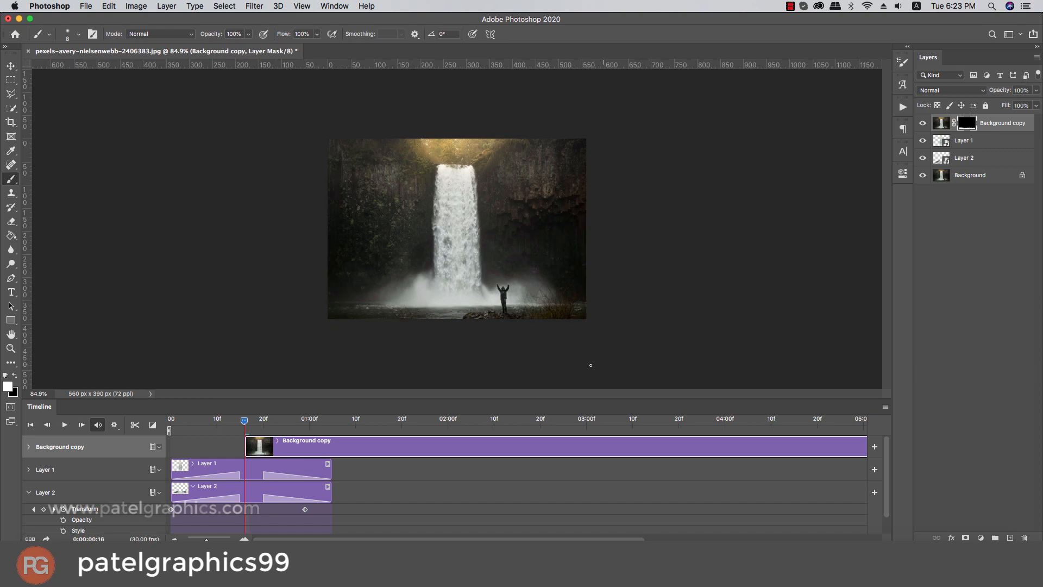
{"action": "scroll", "coordinate": [551, 355], "scroll_direction": "down", "scroll_amount": 1}
{"action": "scroll", "coordinate": [421, 314], "scroll_direction": "up", "scroll_amount": 3}
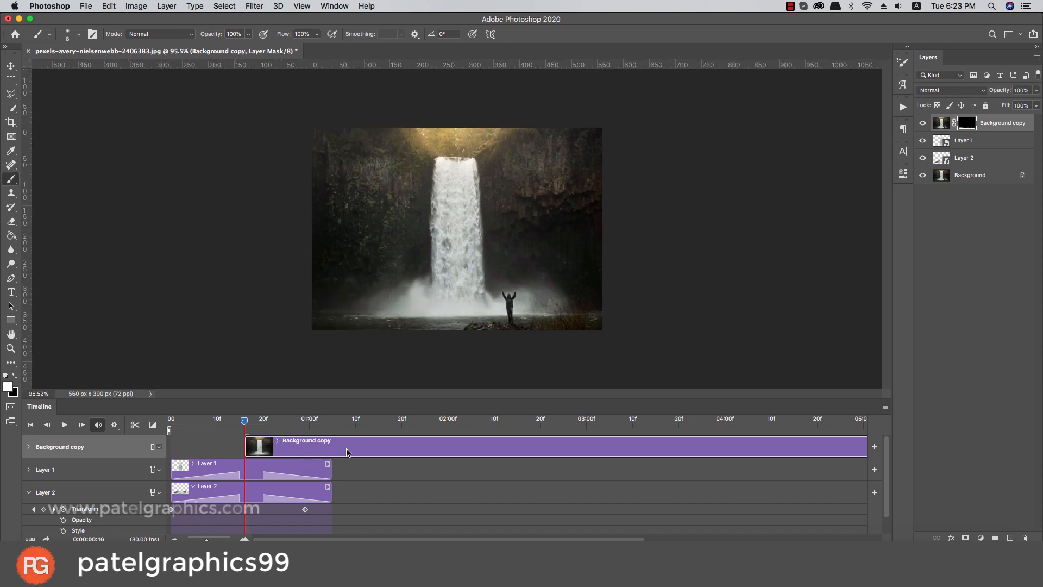
{"action": "left_click_drag", "start_coordinate": [346, 452], "coordinate": [274, 445]}
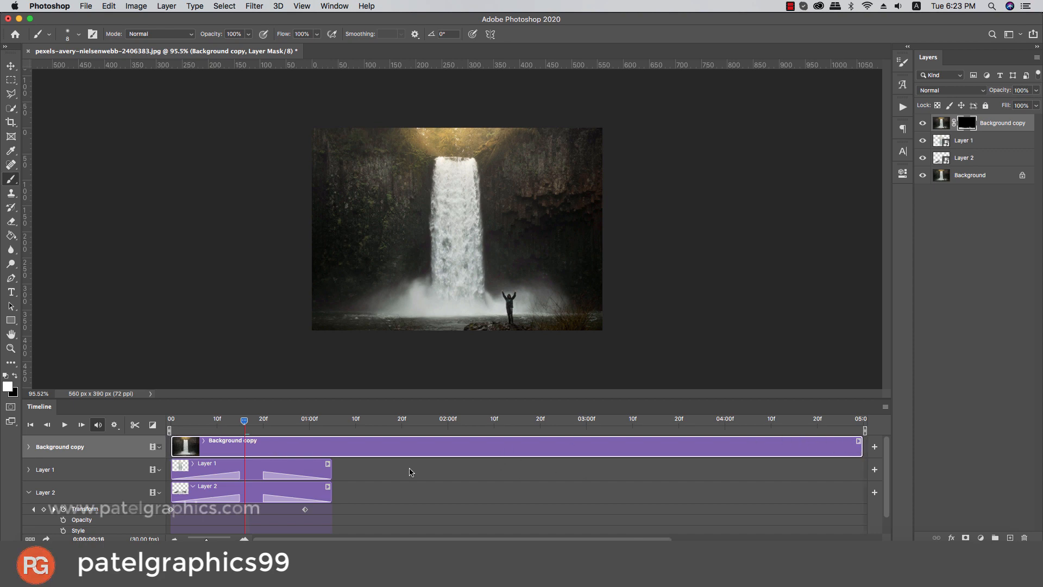
{"action": "left_click", "coordinate": [969, 140]}
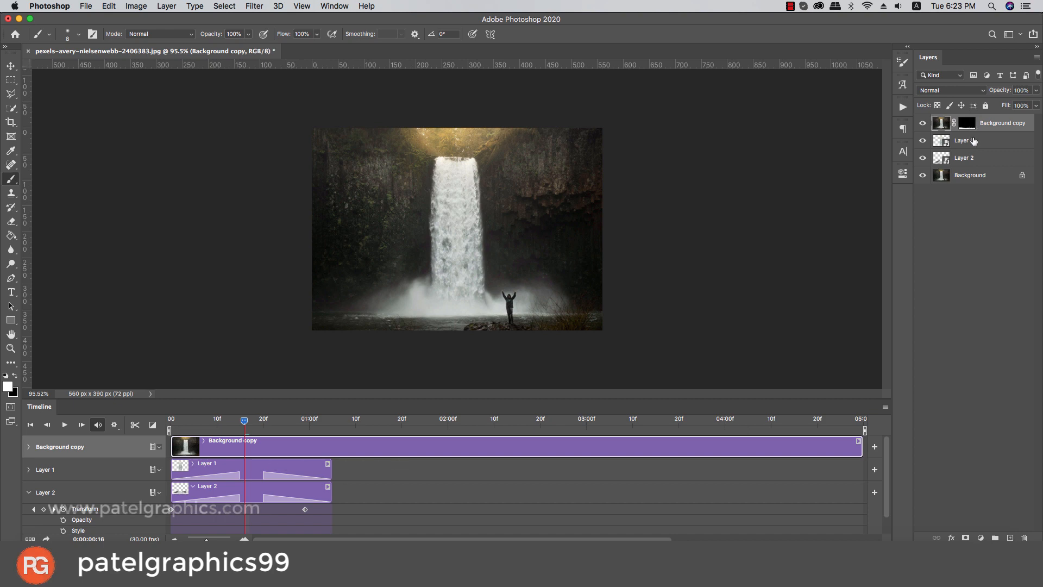
- Select the Background copy's layer mask and hide Layer 1, Layer 2 and Background to isolate the masked foreground
{"action": "left_click", "coordinate": [968, 158], "text": "shift"}
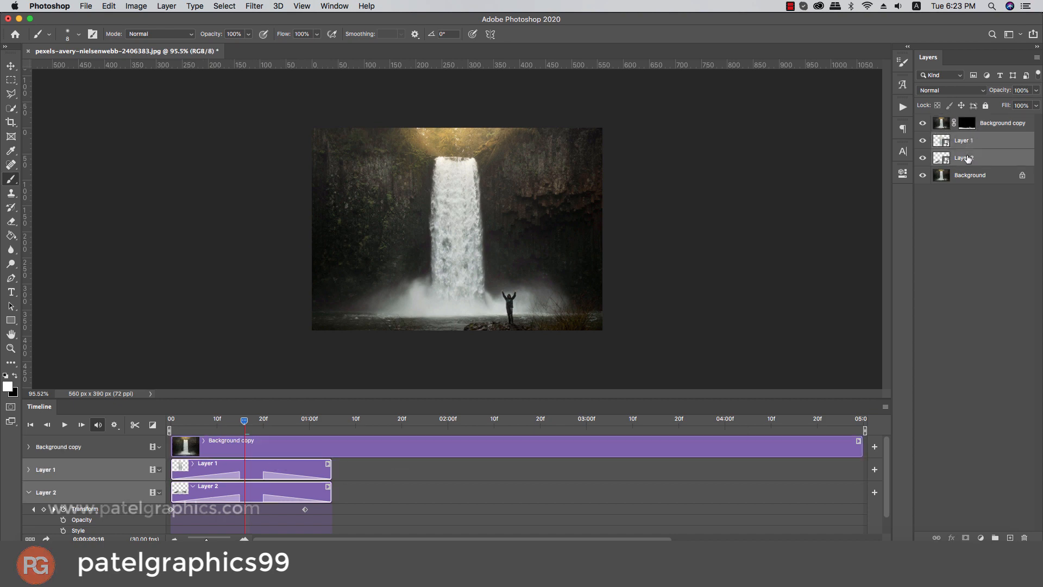
{"action": "left_click", "coordinate": [961, 125]}
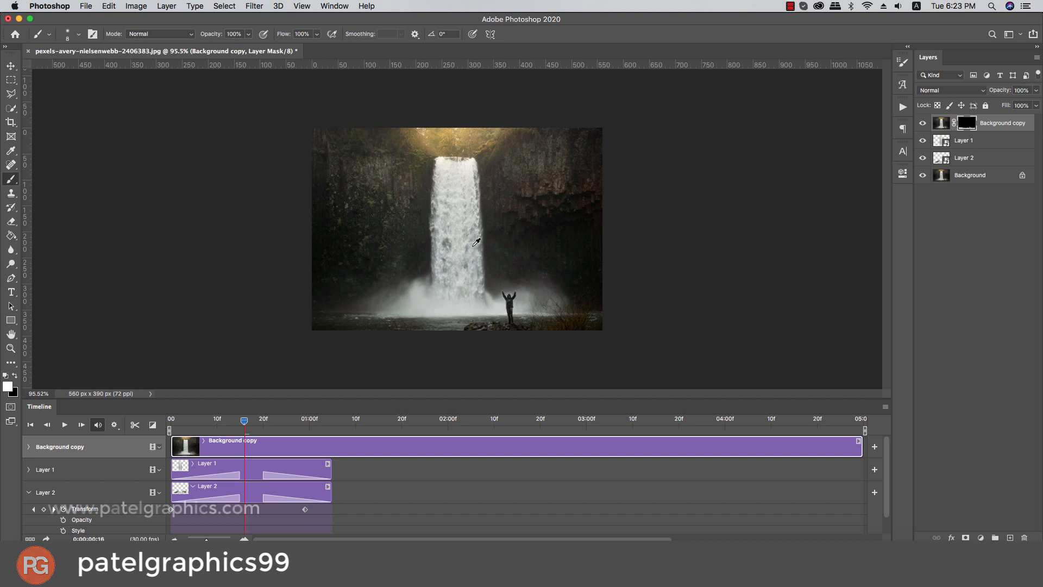
{"action": "scroll", "coordinate": [475, 242], "scroll_direction": "up", "scroll_amount": 3}
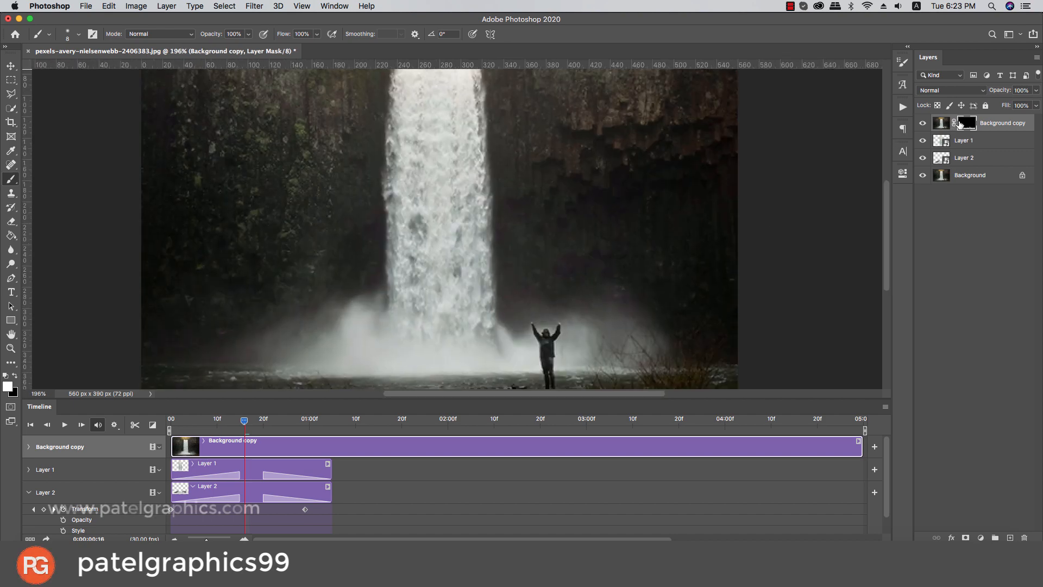
{"action": "left_click", "coordinate": [923, 157]}
{"action": "left_click", "coordinate": [922, 175]}
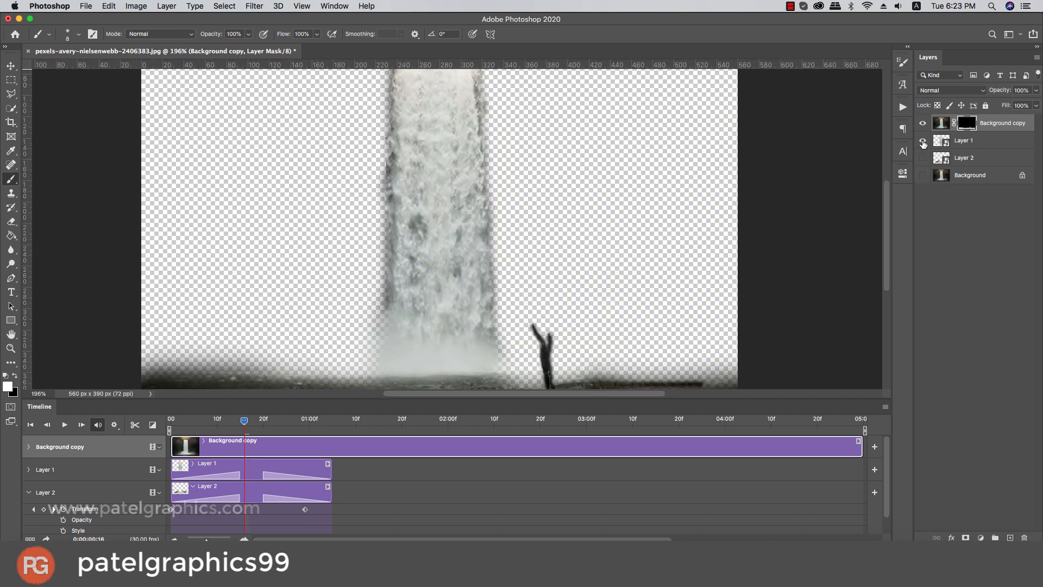
{"action": "left_click", "coordinate": [922, 141]}
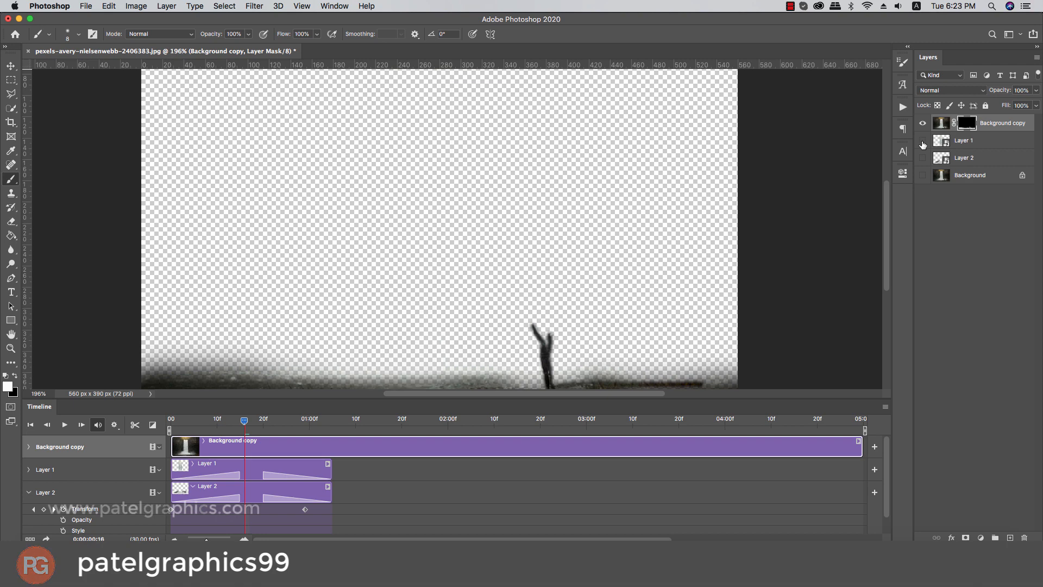
{"action": "scroll", "coordinate": [580, 298], "scroll_direction": "down", "scroll_amount": 2}
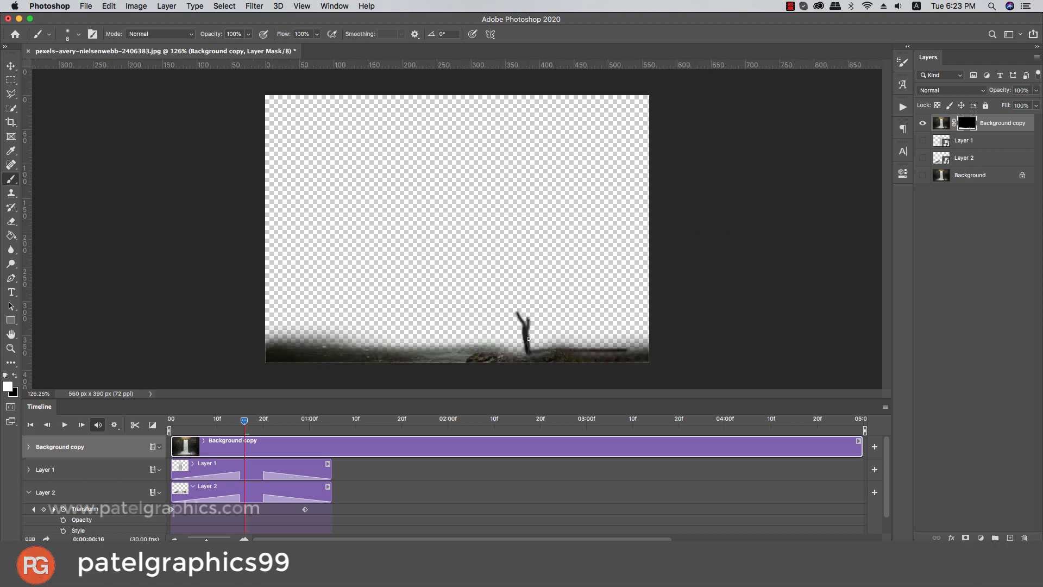
{"action": "scroll", "coordinate": [528, 321], "scroll_direction": "up", "scroll_amount": 1}
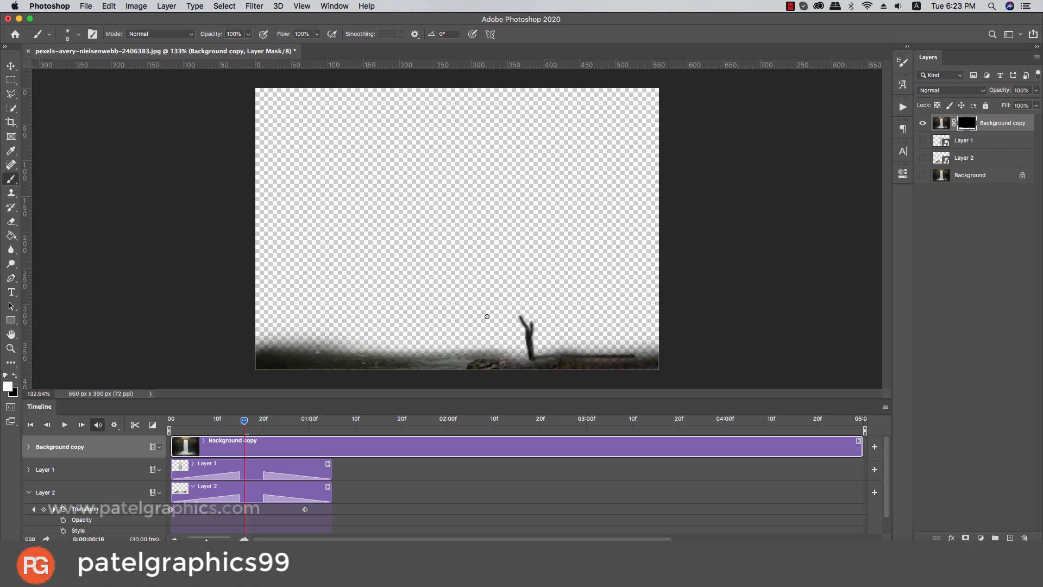
- Paint white on the Background copy's mask over the person's raised arms and body with an enlarged soft brush
{"action": "key", "text": "bracketright"}
{"action": "key", "text": "bracketright"}
{"action": "key", "text": "bracketright"}
{"action": "key", "text": "bracketright"}
{"action": "key", "text": "bracketright"}
{"action": "key", "text": "bracketright"}
{"action": "key", "text": "bracketright"}
{"action": "key", "text": "bracketright"}
{"action": "key", "text": "bracketright"}
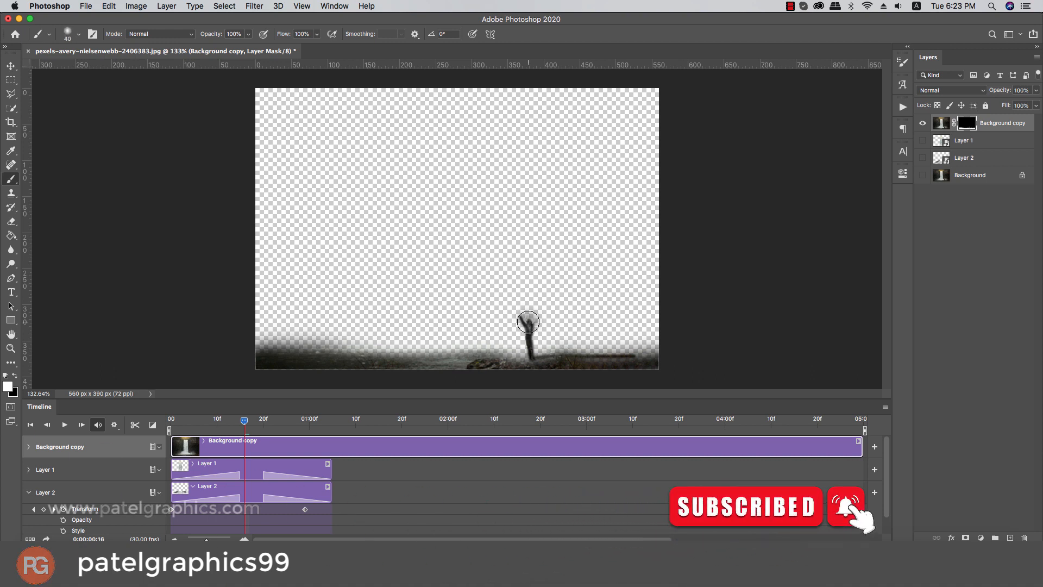
{"action": "key", "text": "bracketleft"}
{"action": "key", "text": "bracketleft"}
{"action": "mouse_move", "coordinate": [528, 322]}
{"action": "left_mouse_down"}
{"action": "mouse_move", "coordinate": [532, 358]}
{"action": "mouse_move", "coordinate": [537, 316]}
{"action": "mouse_move", "coordinate": [523, 320]}
{"action": "mouse_move", "coordinate": [524, 307]}
{"action": "mouse_move", "coordinate": [518, 335]}
{"action": "left_mouse_up"}
- Refine the mask edges around the person's head and arms with a 15 px brush, alternating between black and white
{"action": "key", "text": "bracketleft"}
{"action": "key", "text": "bracketleft"}
{"action": "key", "text": "bracketleft"}
{"action": "key", "text": "x"}
{"action": "key", "text": "super+z"}
{"action": "key", "text": "x"}
{"action": "key", "text": "x"}
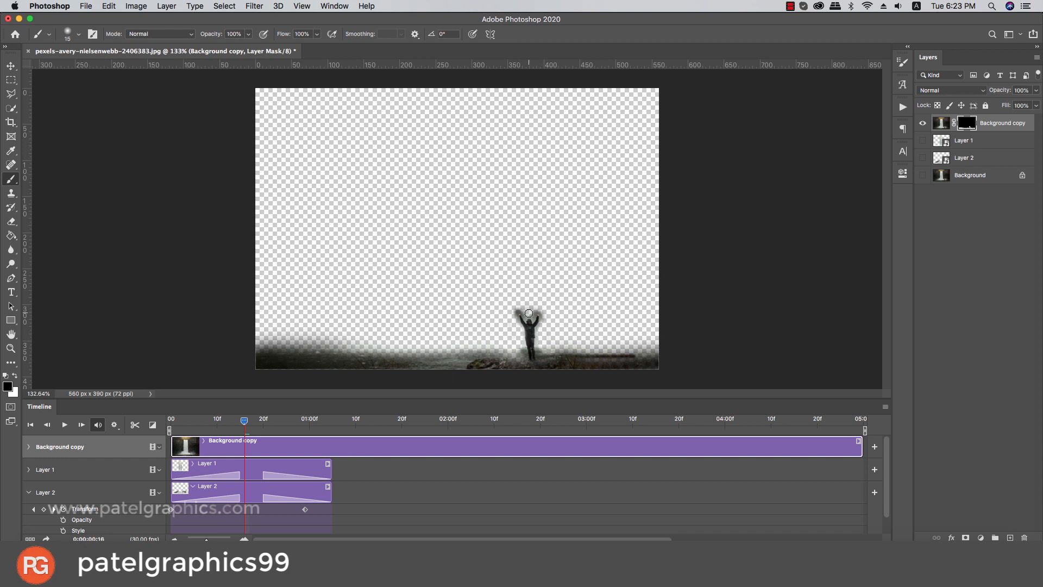
{"action": "key", "text": "x"}
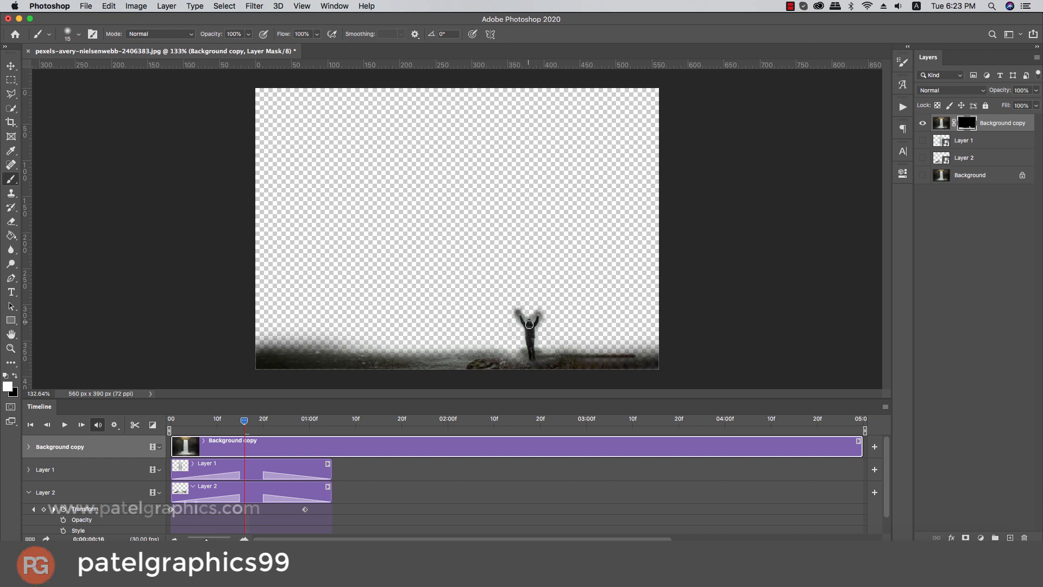
{"action": "key", "text": "x"}
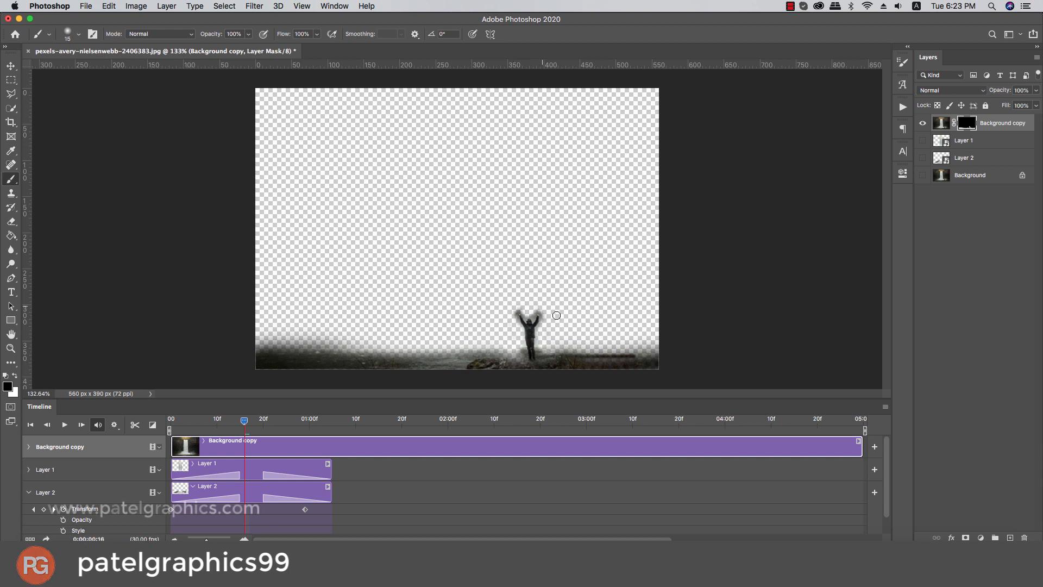
{"action": "scroll", "coordinate": [499, 335], "scroll_direction": "down", "scroll_amount": 1}
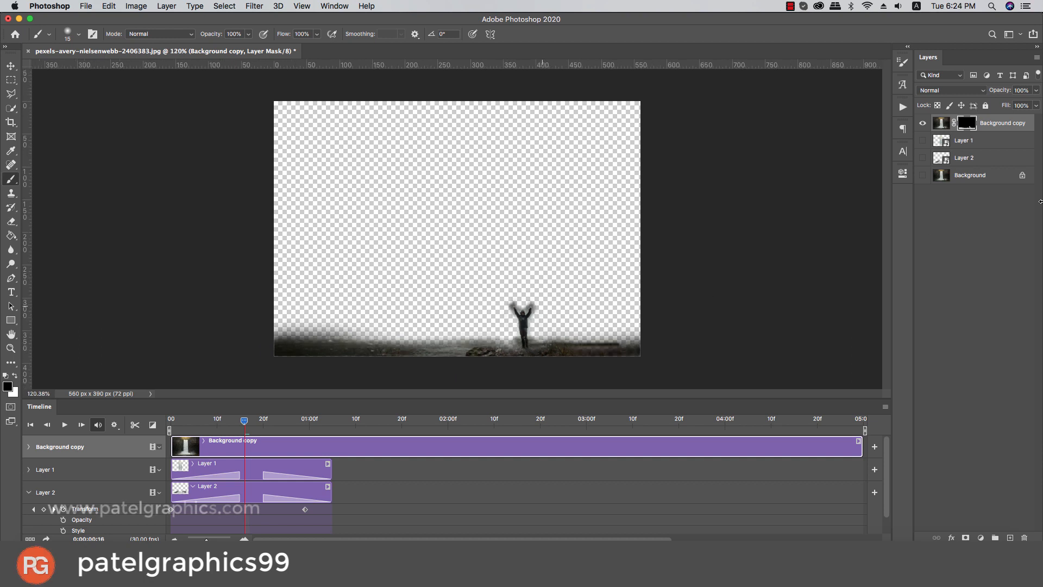
- Show Layer 1, Layer 2 and the Background layer again
{"action": "left_click", "coordinate": [923, 158]}
{"action": "left_click", "coordinate": [922, 140]}
{"action": "left_click", "coordinate": [922, 175]}
- Group Layer 1 and Layer 2, and duplicate the group three times
{"action": "left_click", "coordinate": [967, 142]}
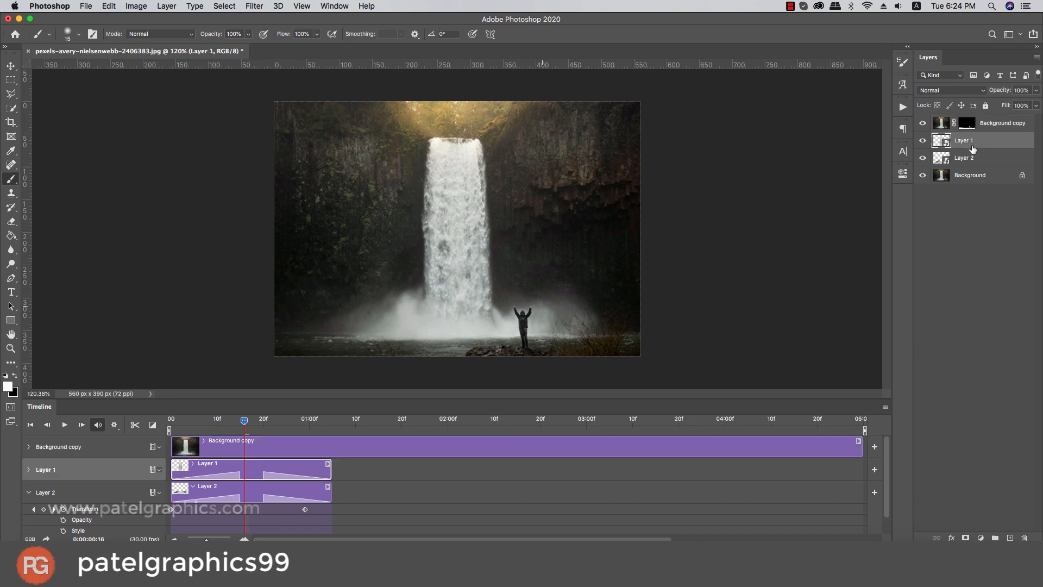
{"action": "left_click", "coordinate": [975, 157], "text": "shift"}
{"action": "key", "text": "super+g"}
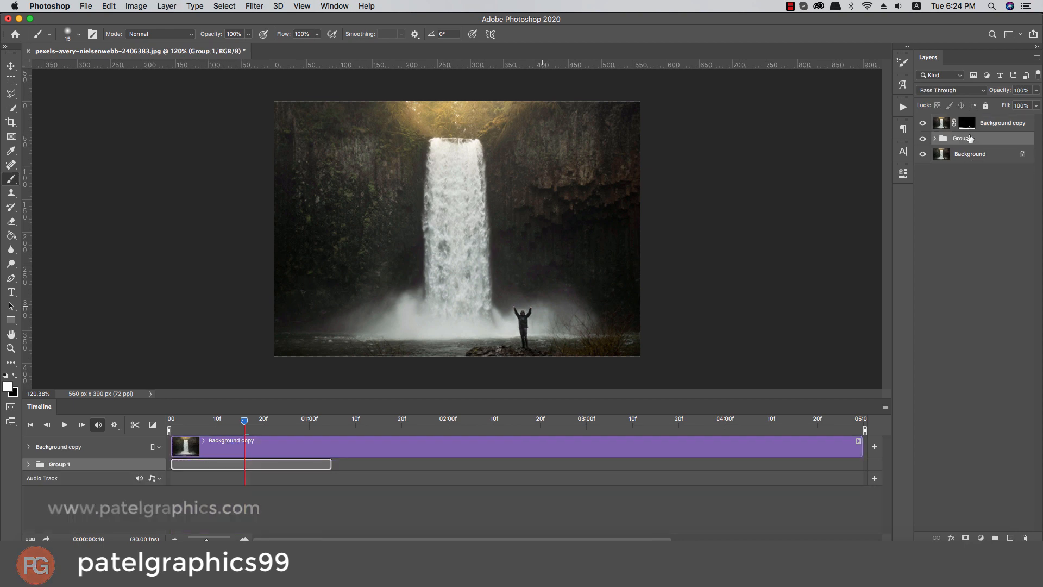
{"action": "key", "text": "super+j"}
{"action": "key", "text": "super+j"}
{"action": "key", "text": "super+j"}
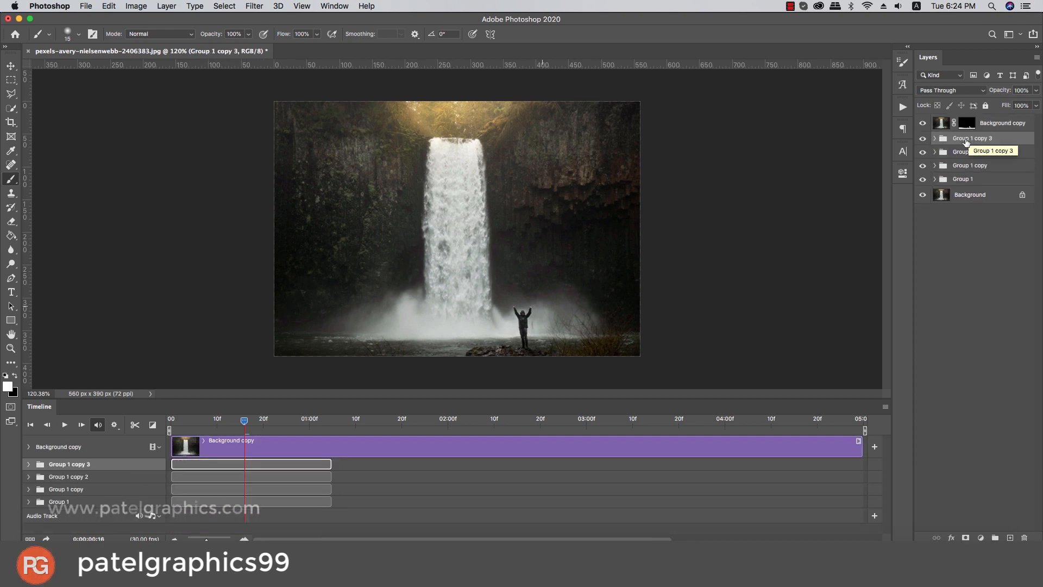
- Stagger the group clips in the timeline: start Group 1 copy at frame 16 and Group 1 copy 2 right after Group 1 ends
{"action": "left_click_drag", "start_coordinate": [258, 491], "coordinate": [447, 474]}
{"action": "left_click", "coordinate": [326, 465]}
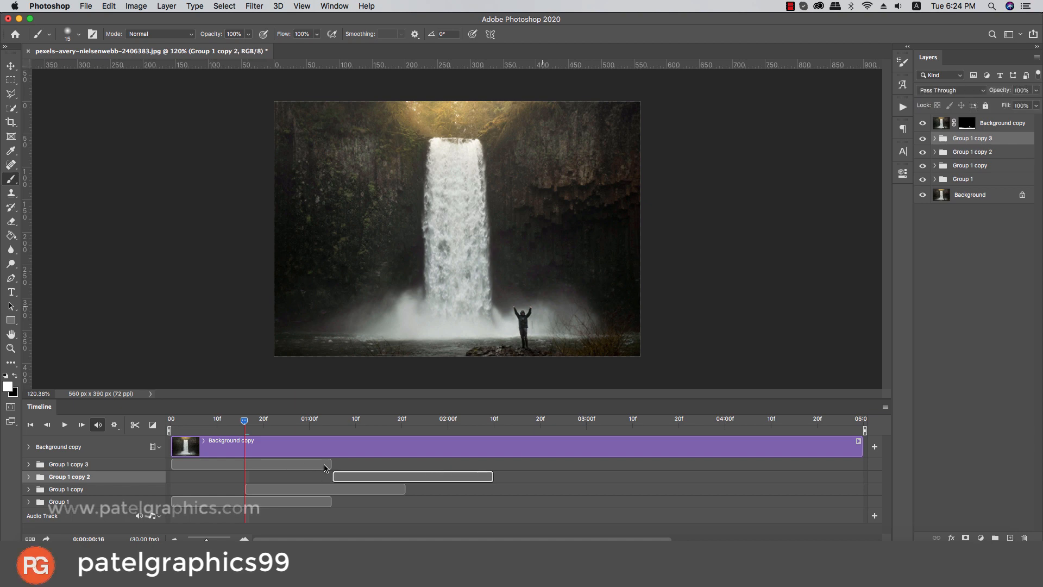
{"action": "left_click_drag", "start_coordinate": [330, 465], "coordinate": [244, 466]}
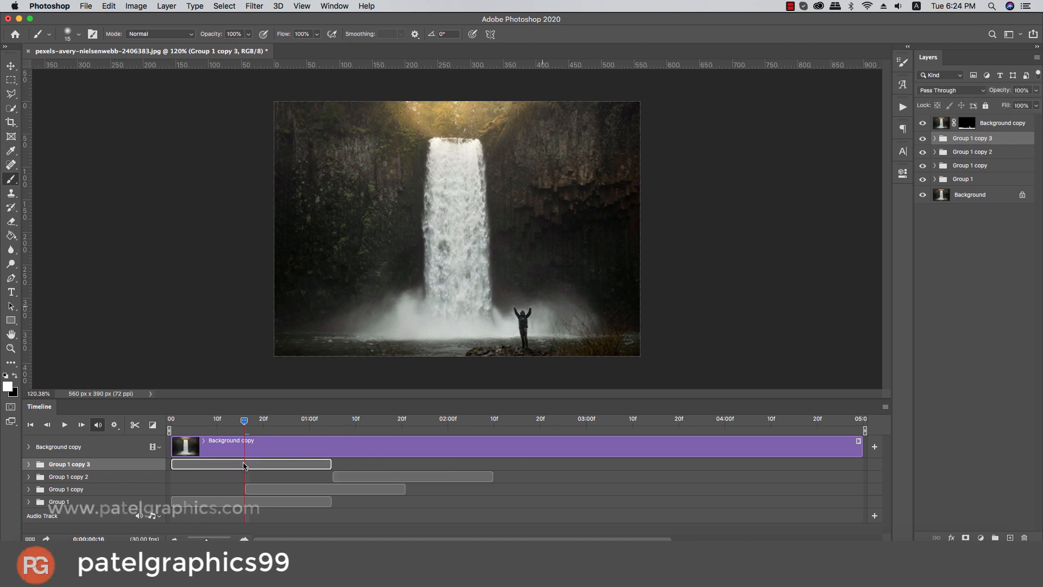
- Trim the Background copy clip to end together with Group 1 copy, and move the work area's end to that point
{"action": "left_click", "coordinate": [509, 448]}
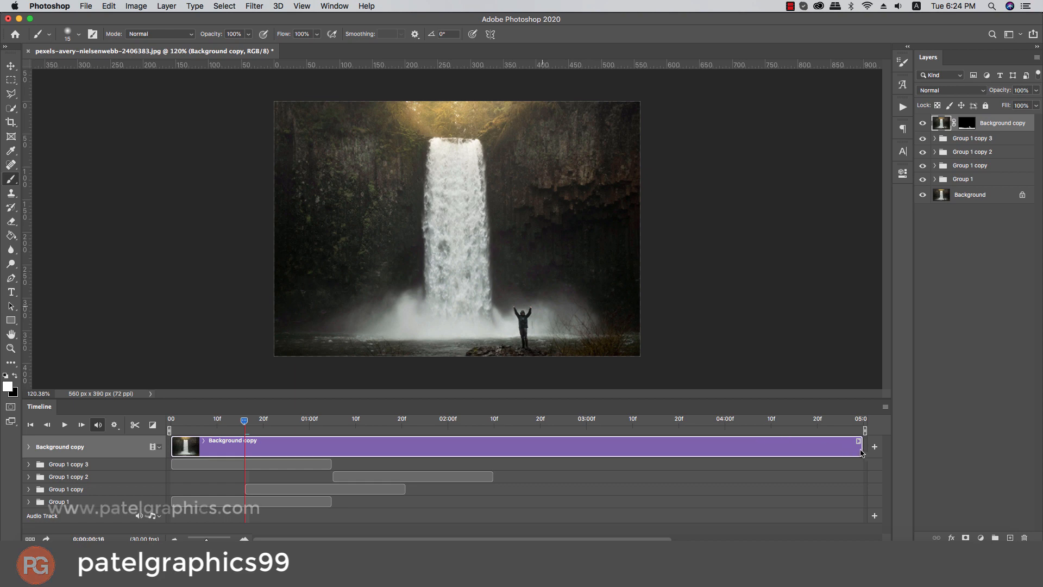
{"action": "left_click_drag", "start_coordinate": [860, 450], "coordinate": [400, 461]}
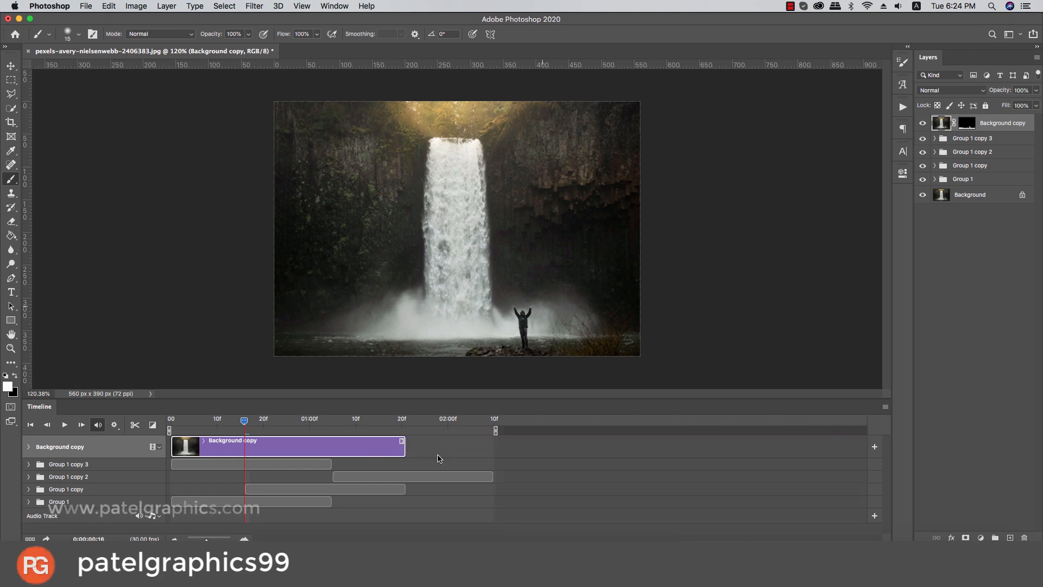
{"action": "left_click_drag", "start_coordinate": [495, 430], "coordinate": [407, 432]}
- Play back the timeline several times to check the looping waterfall motion and the static foreground
{"action": "key", "text": "space"}
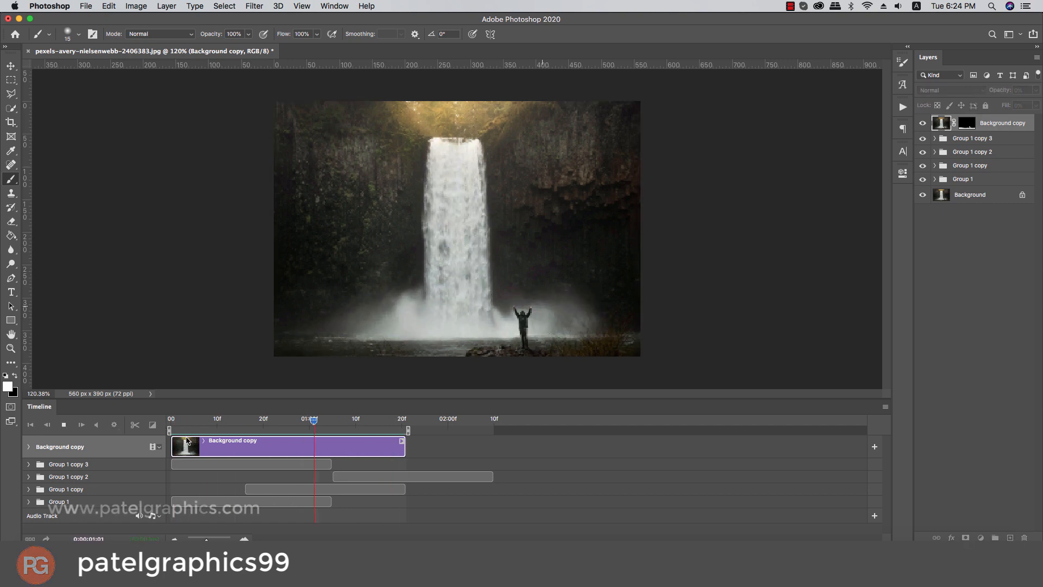
{"action": "key", "text": "space"}
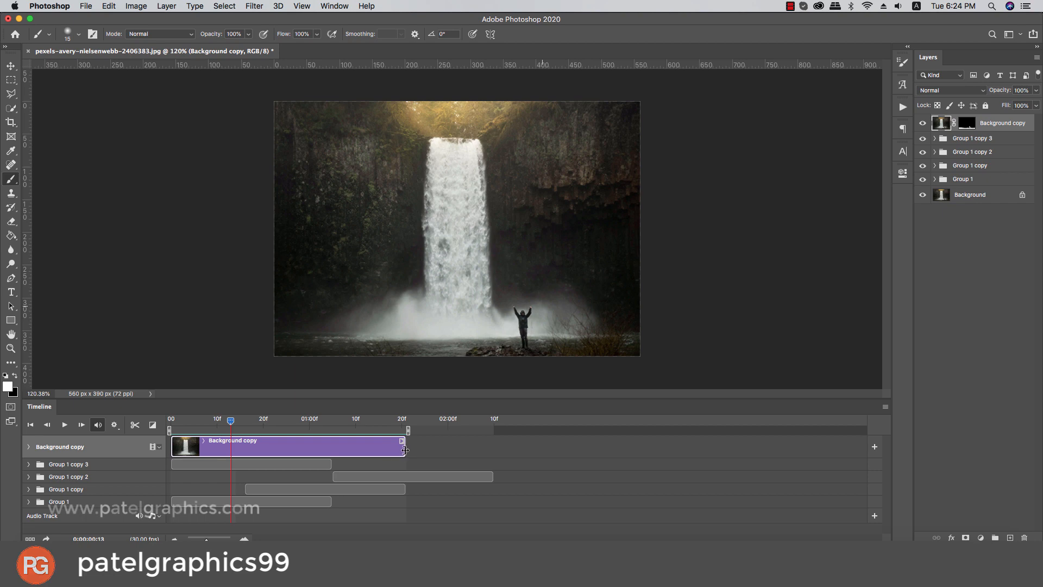
{"action": "key", "text": "space"}
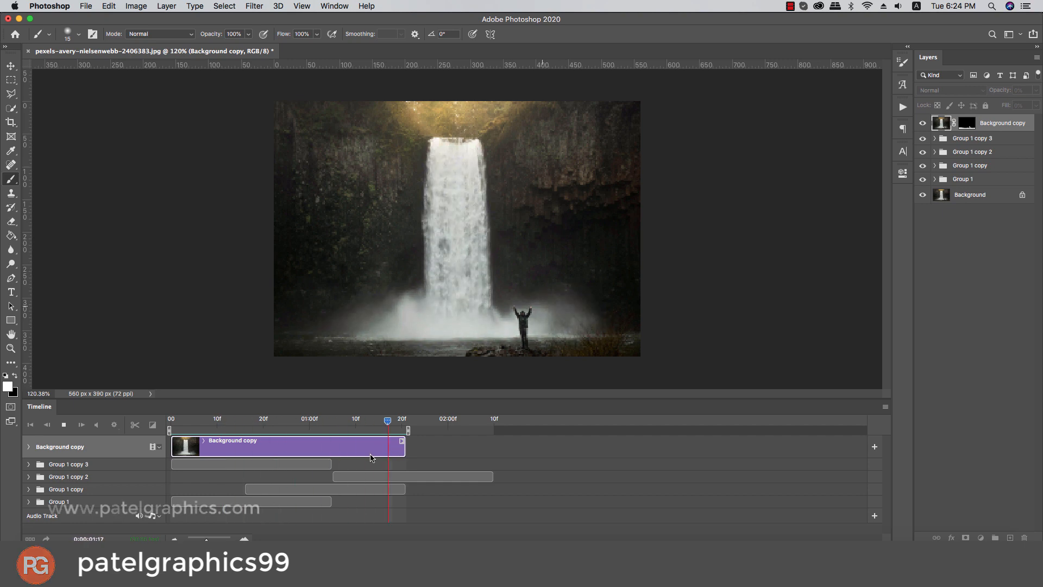
{"action": "key", "text": "space"}
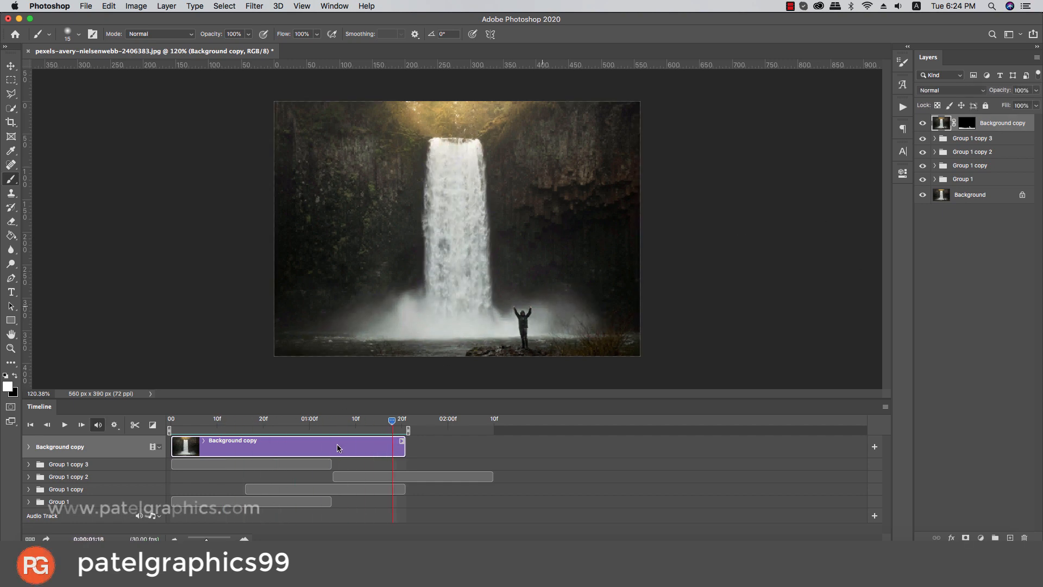
{"action": "key", "text": "space"}
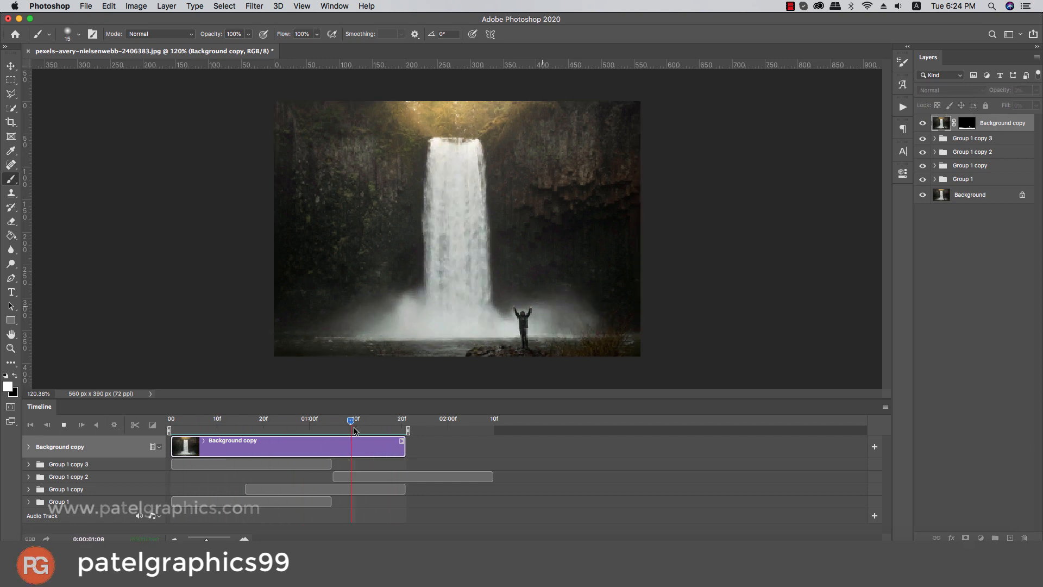
{"action": "key", "text": "space"}
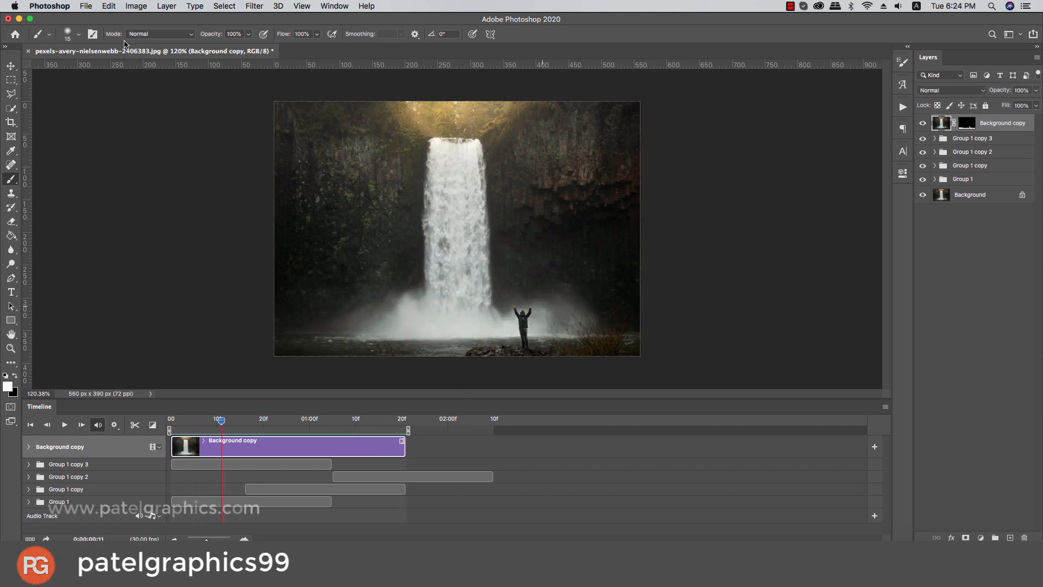
- Export the animation through Save for Web with the GIF 128 Dithered preset, saving it under the suggested name in the water fall images folder
{"action": "left_click", "coordinate": [85, 6]}
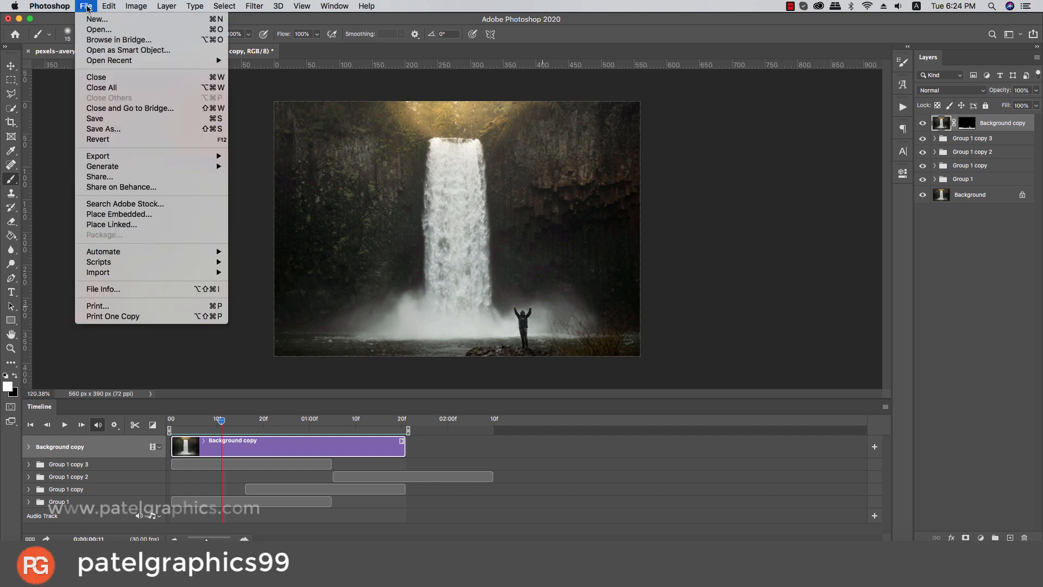
{"action": "mouse_move", "coordinate": [123, 162]}
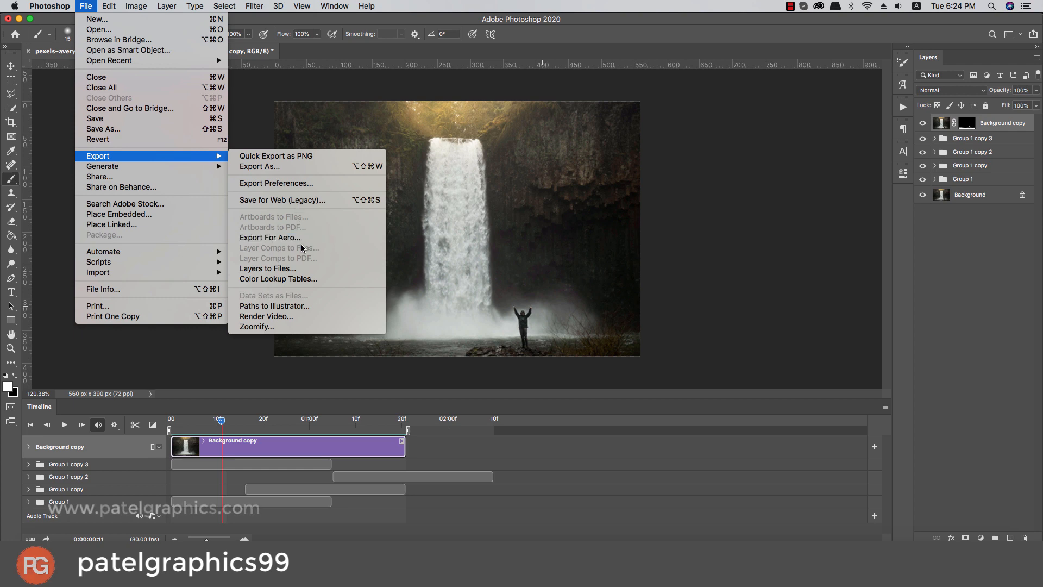
{"action": "left_click", "coordinate": [279, 205]}
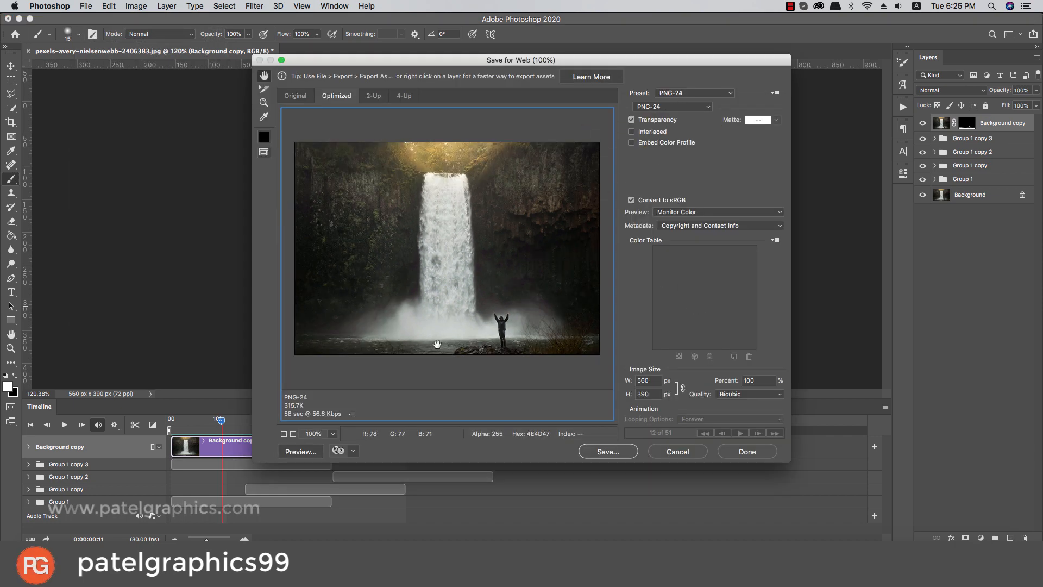
{"action": "left_click", "coordinate": [678, 93]}
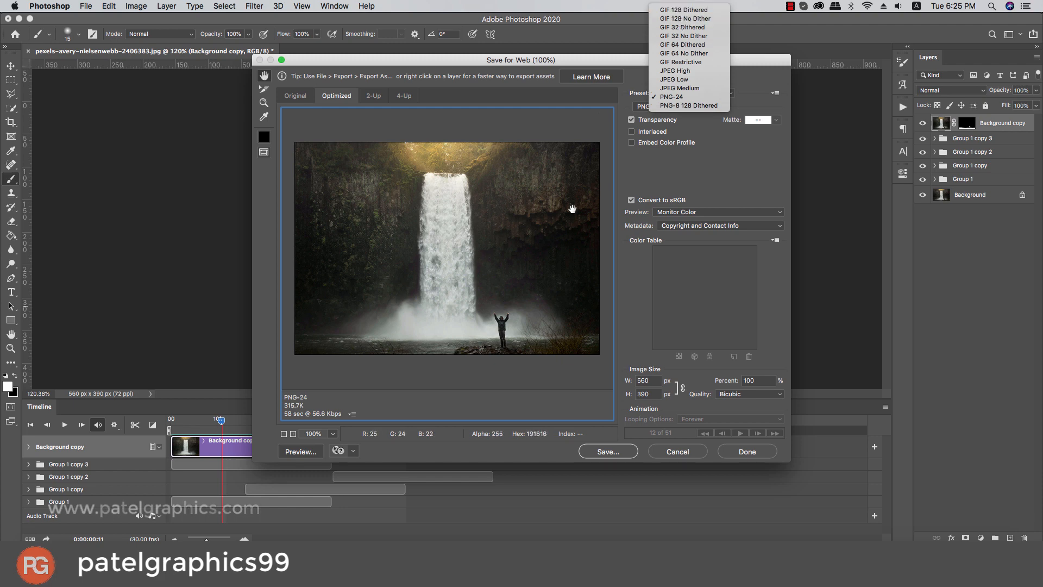
{"action": "left_click", "coordinate": [677, 10]}
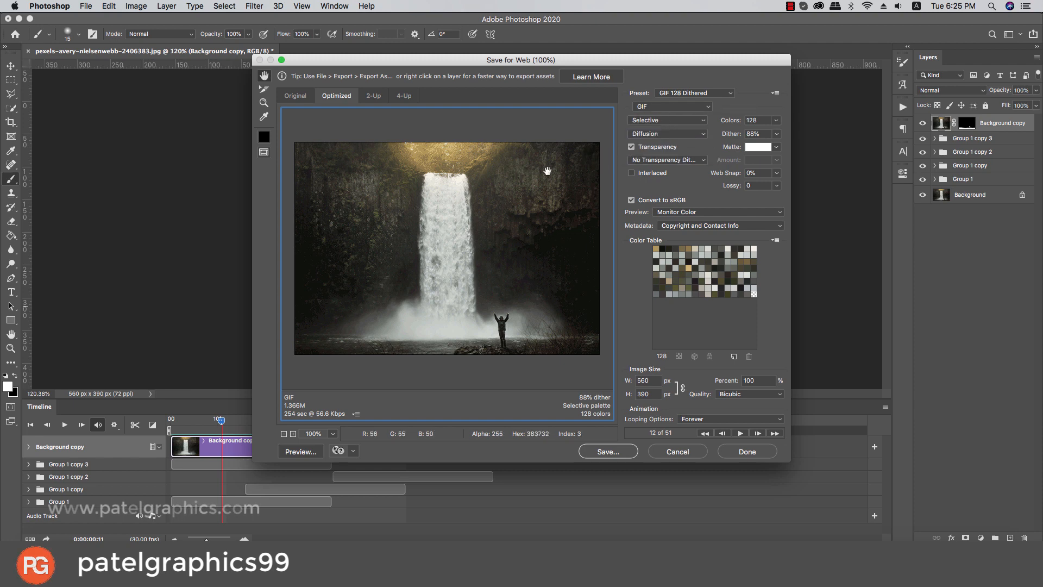
{"action": "left_click", "coordinate": [606, 451]}
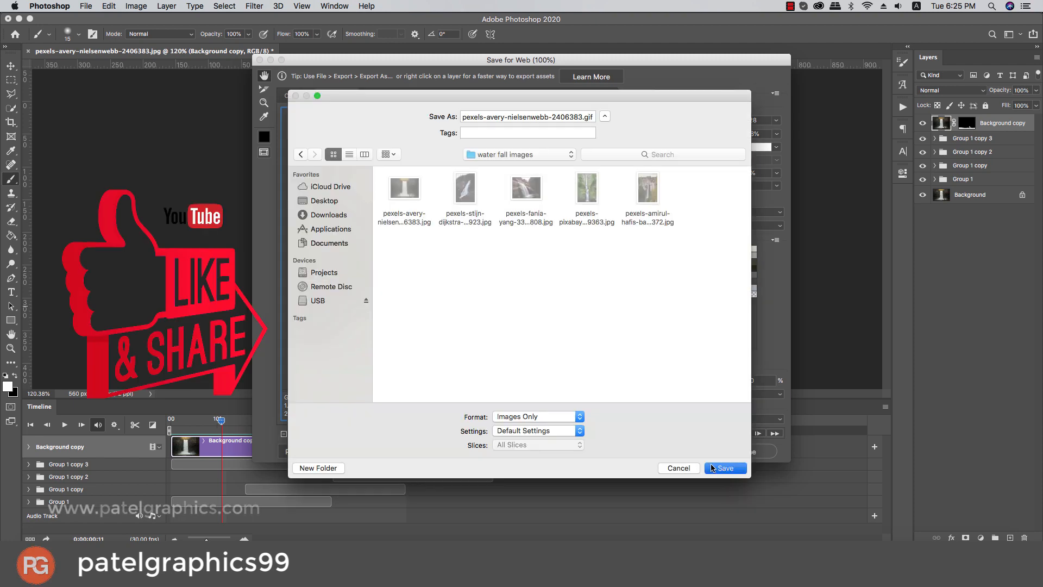
{"action": "left_click", "coordinate": [726, 467]}
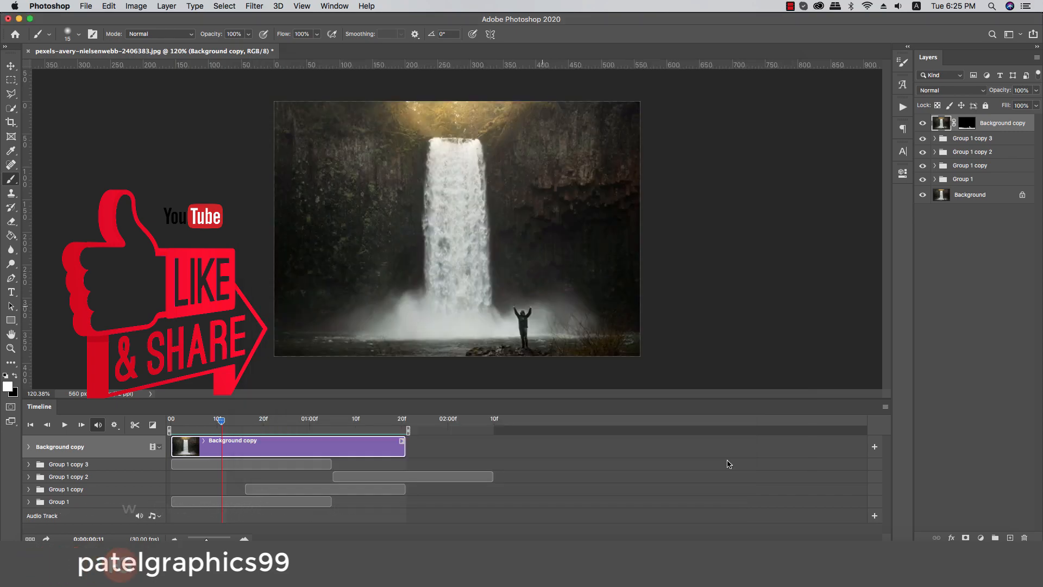